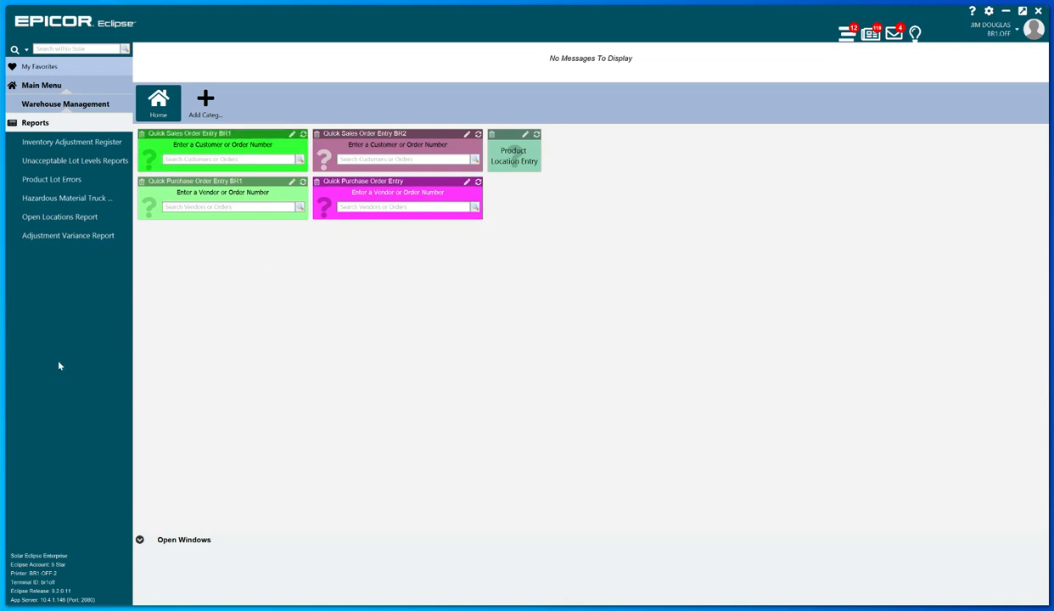
# Show the list of available accounts payable (A/P) reports.
pyautogui.click(48, 85)
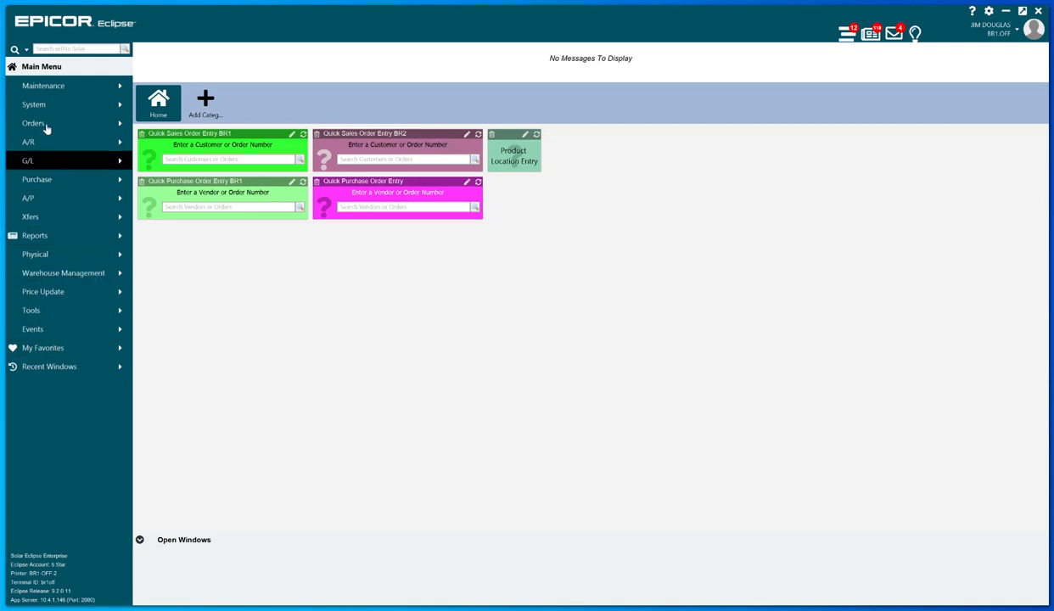
pyautogui.click(59, 198)
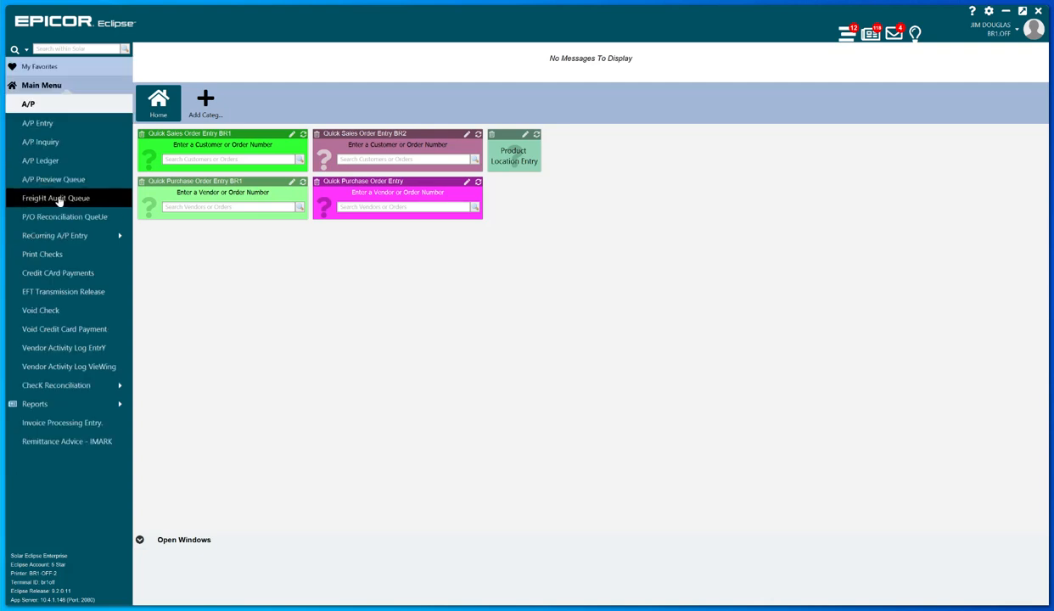
pyautogui.click(85, 403)
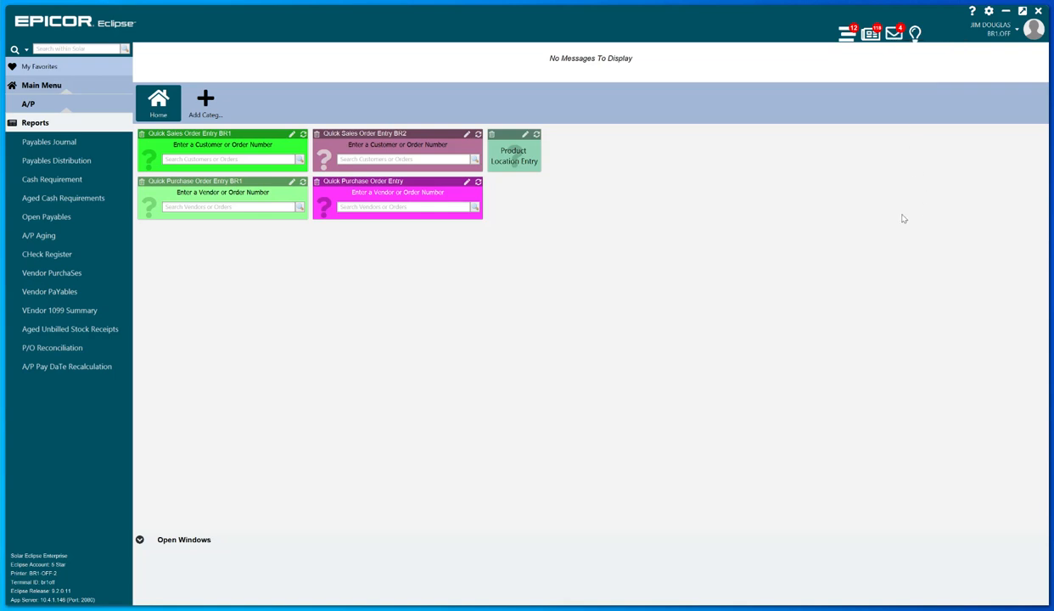
# Open the report queue and view the Adjustment Variance Report - Product Detail starting 07/01/2023.
pyautogui.click(875, 36)
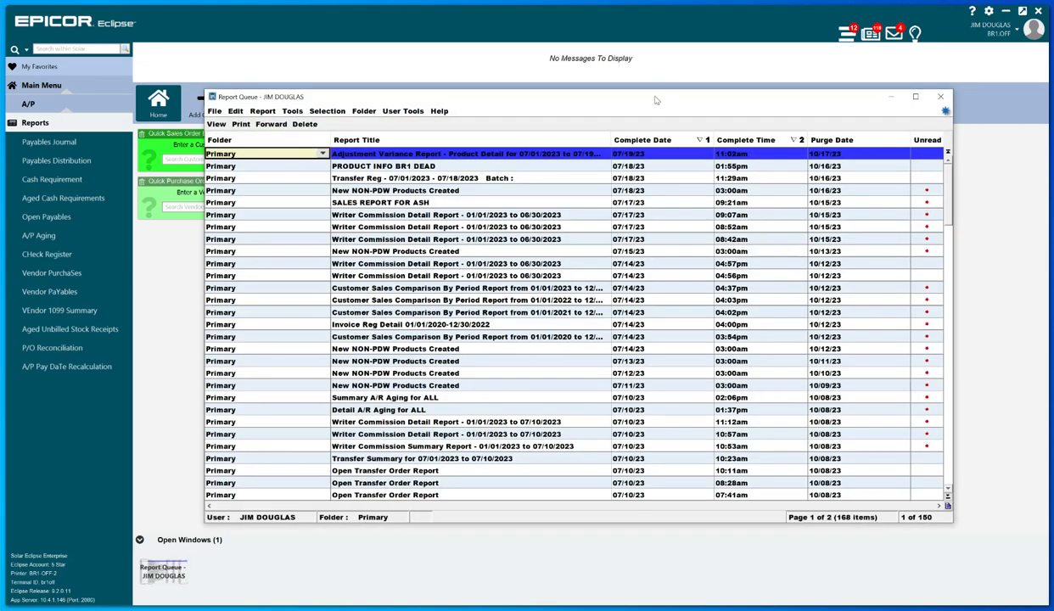
pyautogui.moveTo(655, 100); pyautogui.dragTo(631, 101)
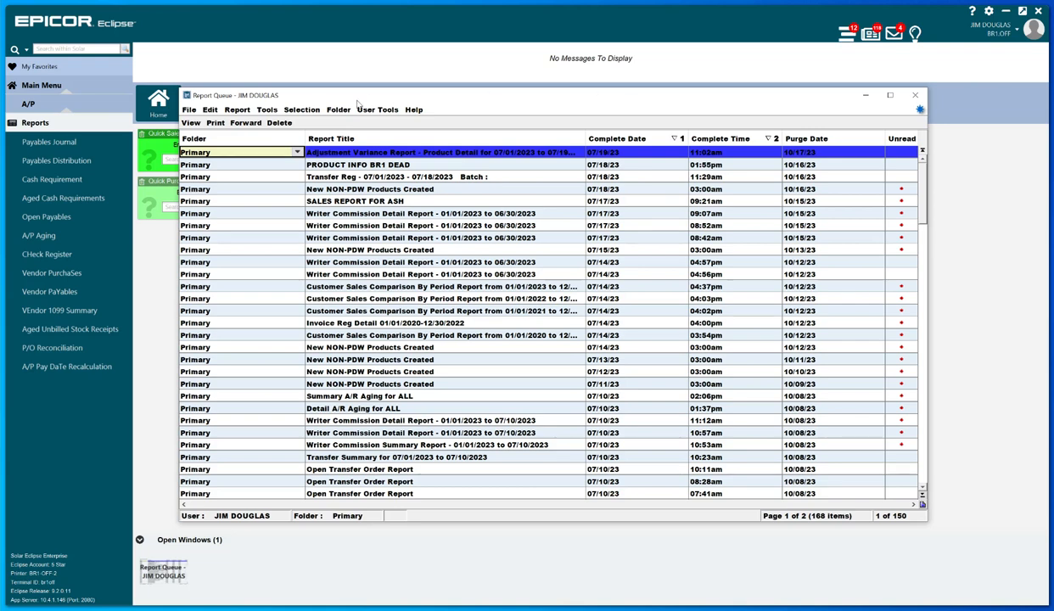
pyautogui.doubleClick(412, 153)
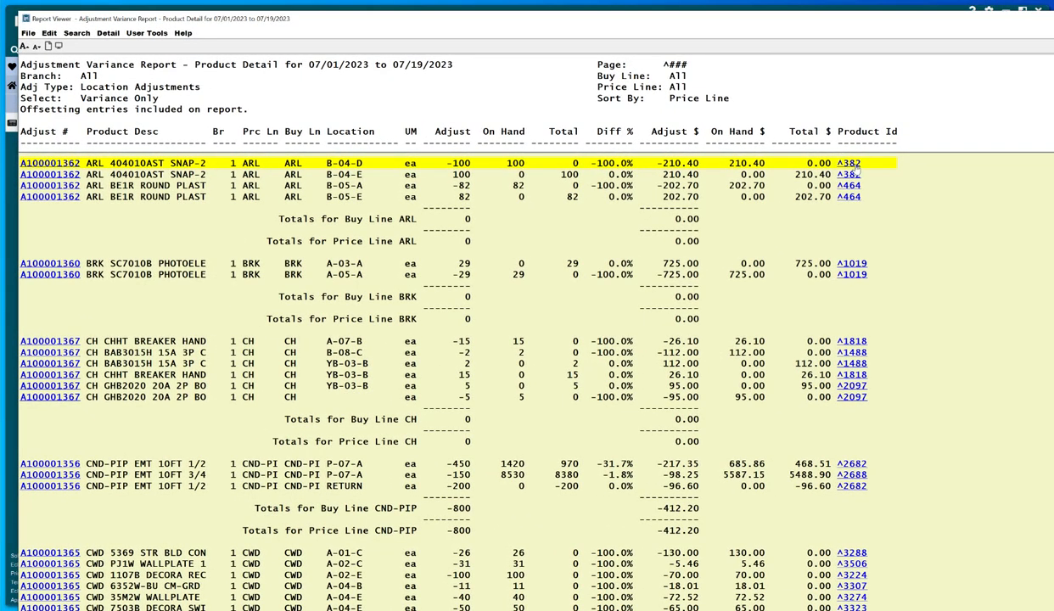
# View the Inventory Inquiry for product 382 from the report's first line and close both the inquiry and the report.
pyautogui.click(852, 168)
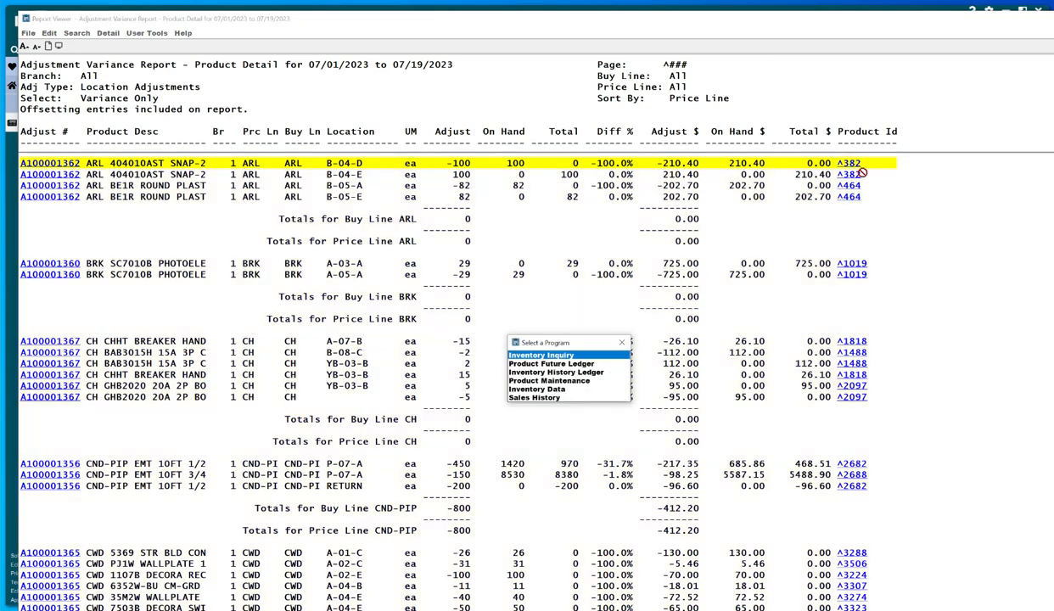
pyautogui.click(564, 355)
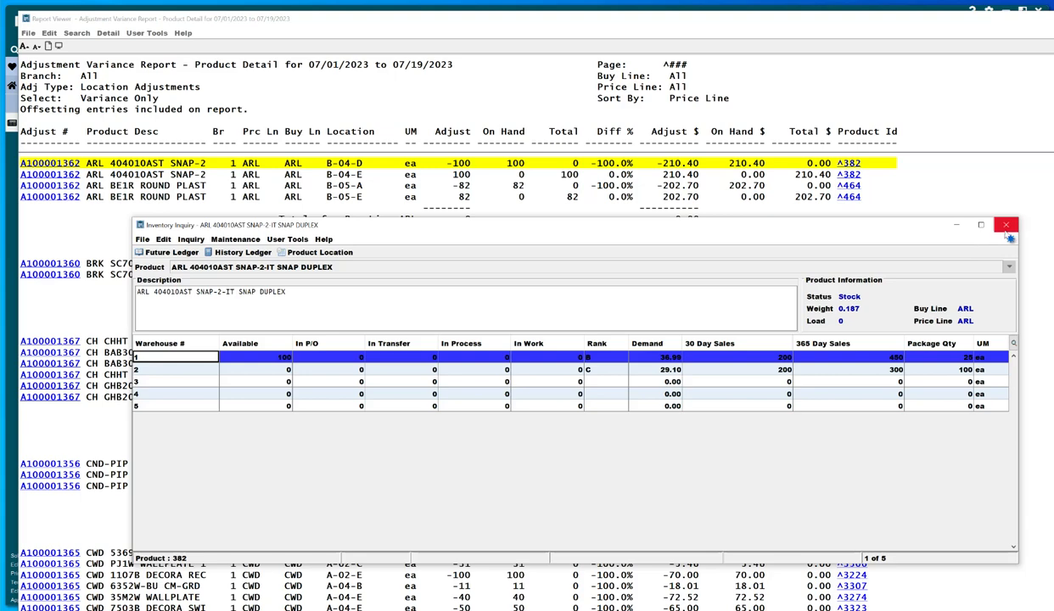
pyautogui.click(1006, 226)
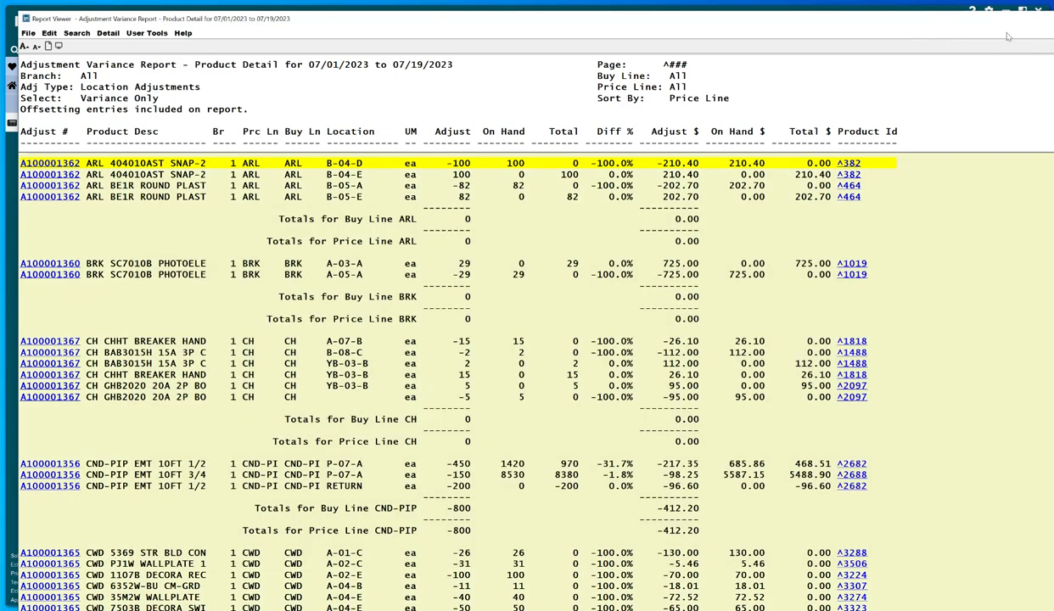
pyautogui.click(1053, 19)
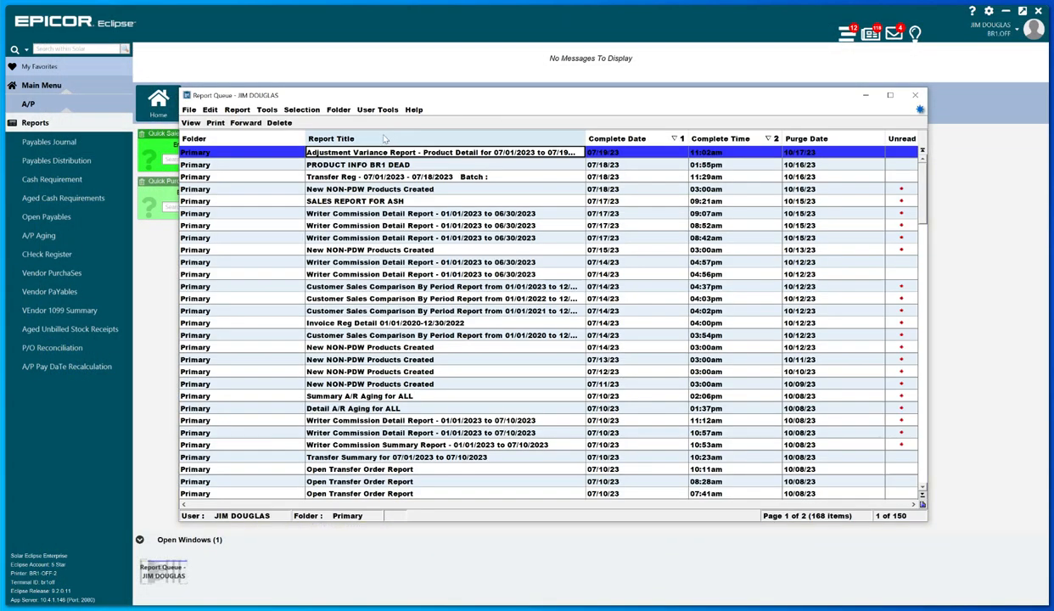
pyautogui.click(266, 109)
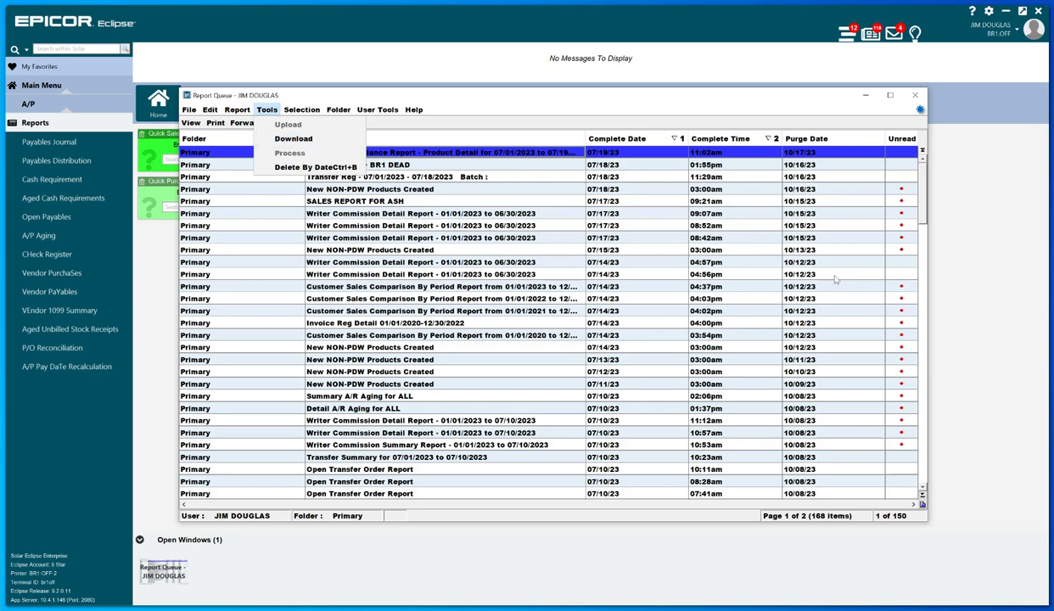
pyautogui.click(971, 195)
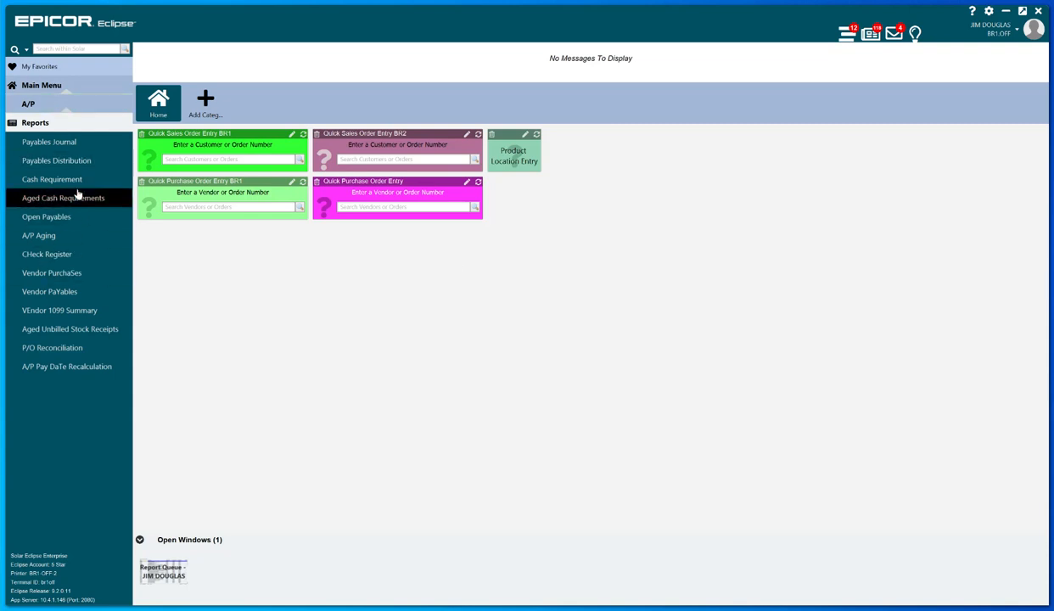
# Open the Adjustment Variance Report setup from the Warehouse Management reports.
pyautogui.click(47, 85)
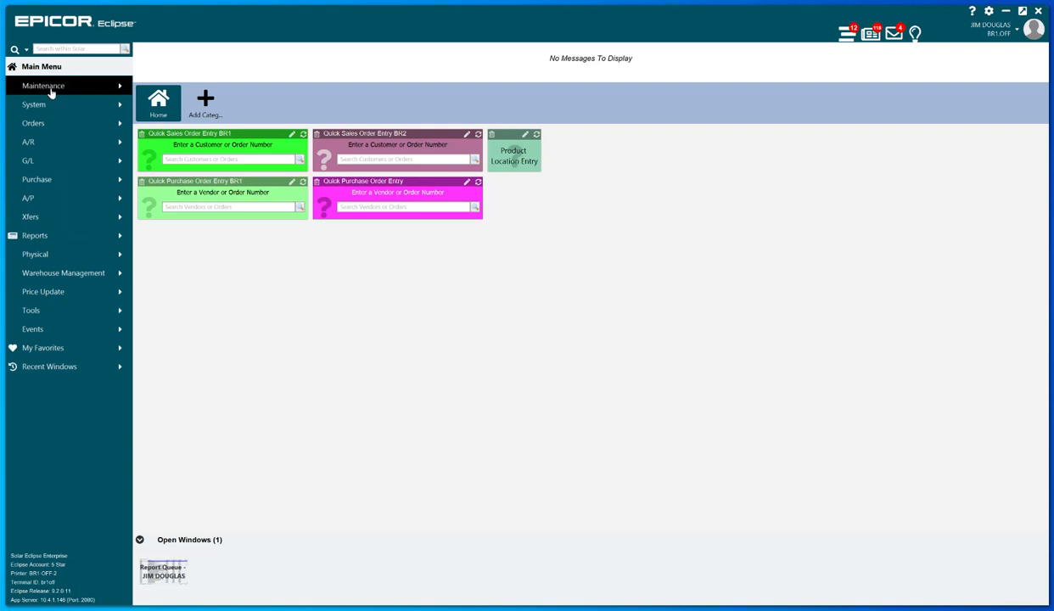
pyautogui.click(88, 273)
pyautogui.click(87, 277)
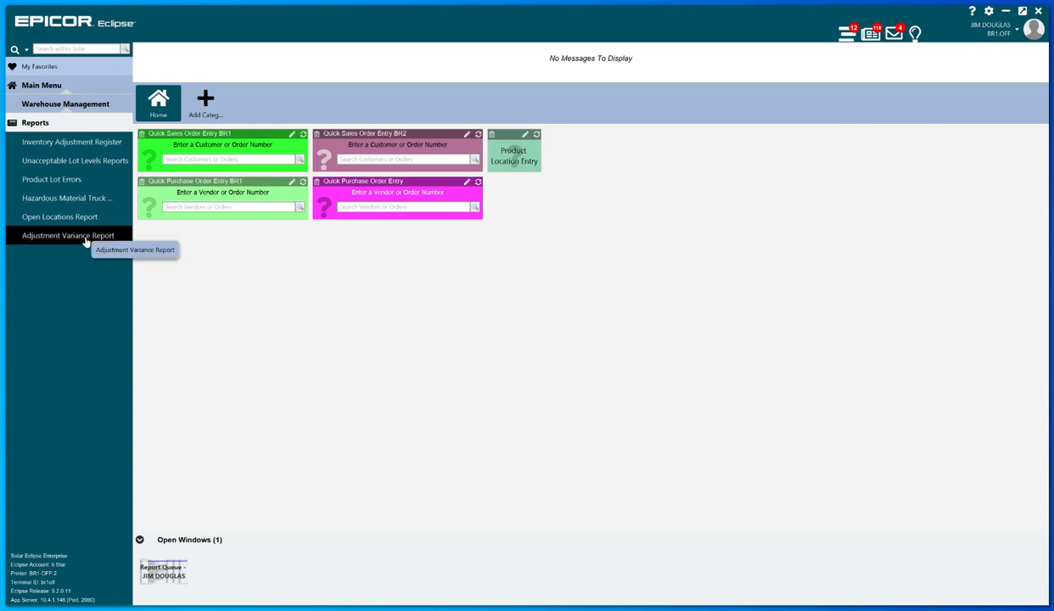
pyautogui.click(86, 240)
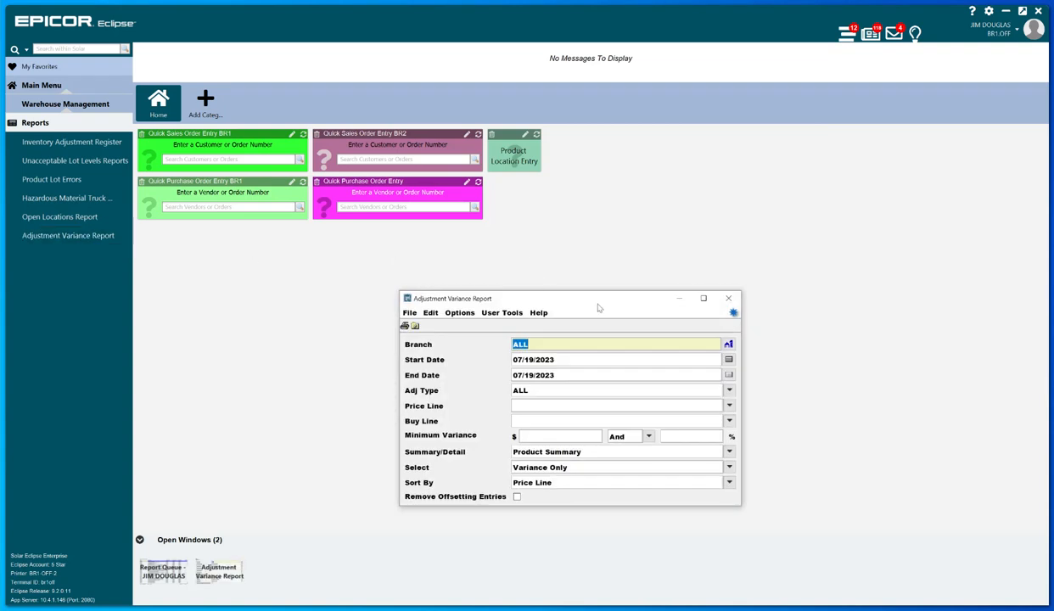
pyautogui.moveTo(581, 296); pyautogui.dragTo(564, 246)
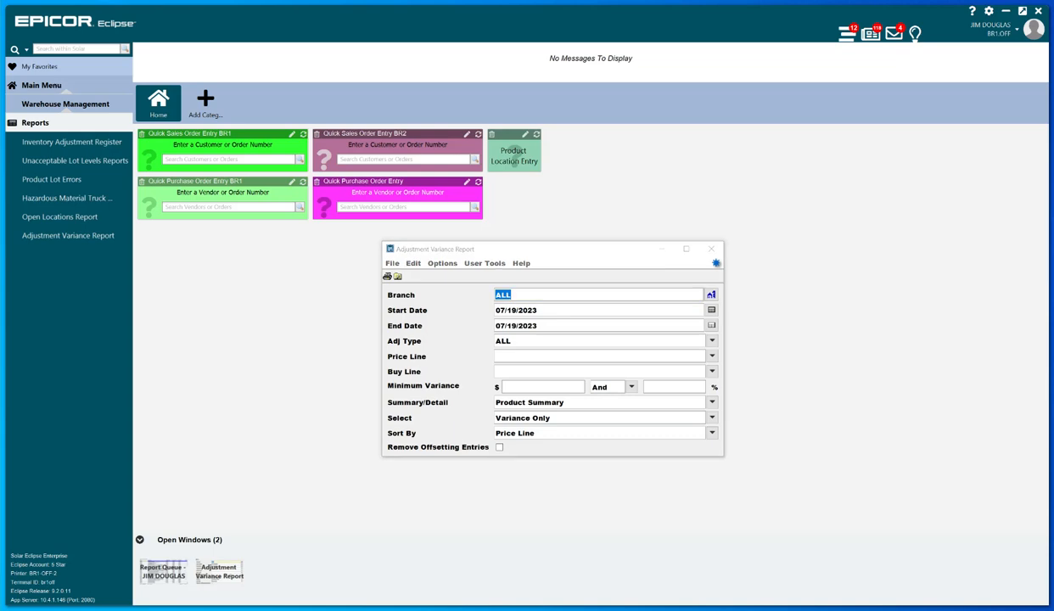
# Switch to the PowerPoint slide with variable dating samples to review the date codes, and return to the report setup.
pyautogui.hotkey('alt', 'Tab')
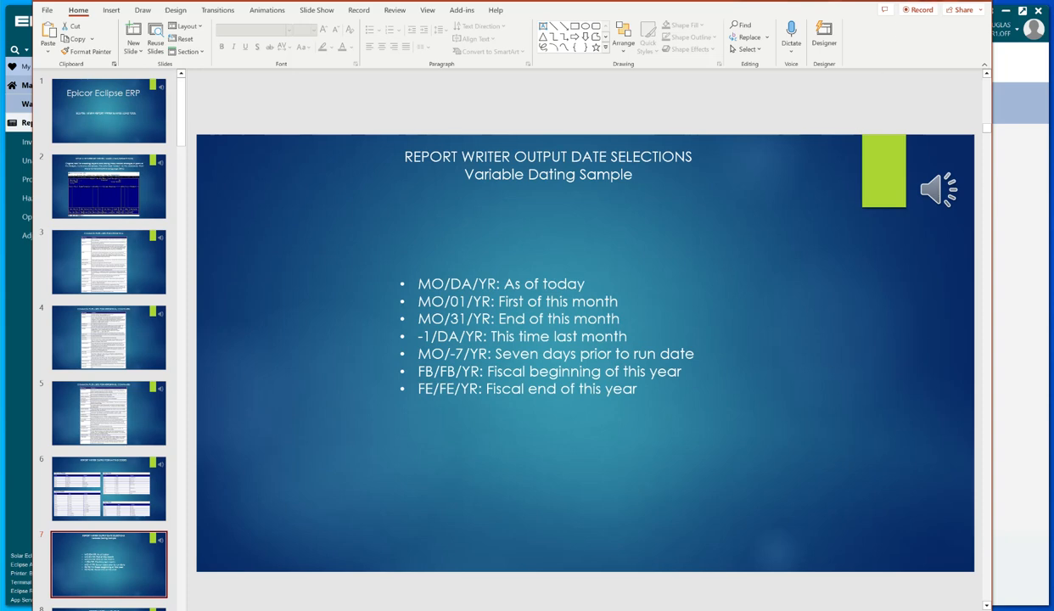
pyautogui.click(920, 0)
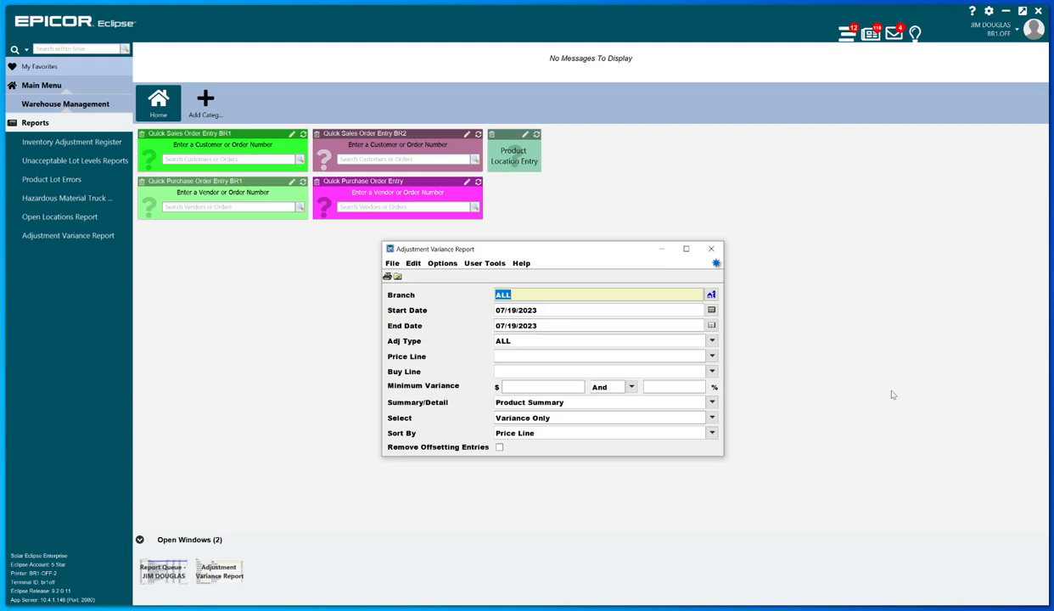
# Set the report's start date to MO/01/YR and its end date to MO/DA/YR.
pyautogui.click(623, 310)
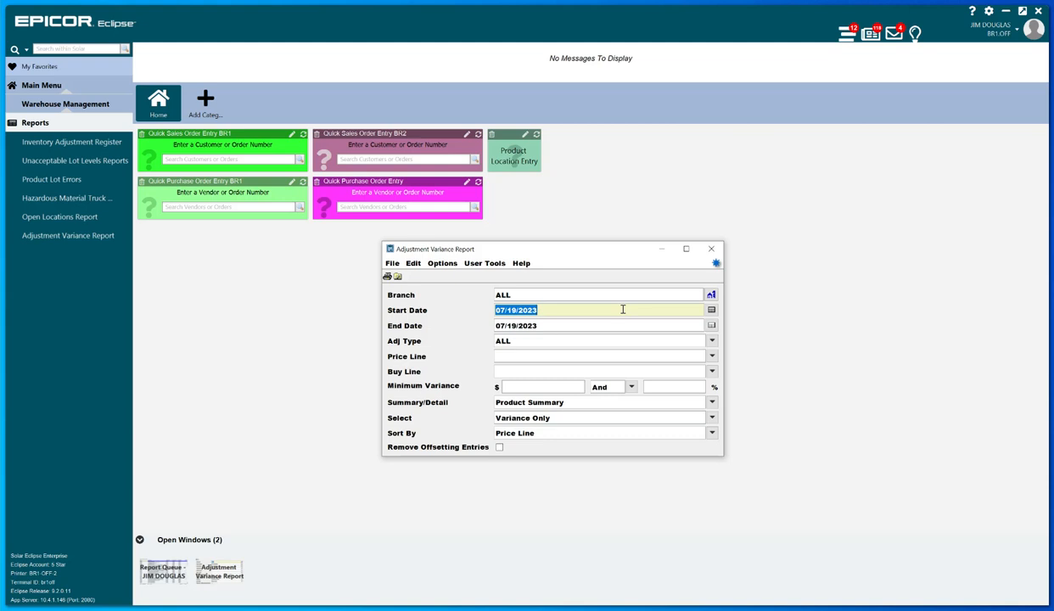
pyautogui.write('MO/0')
pyautogui.press('F1')
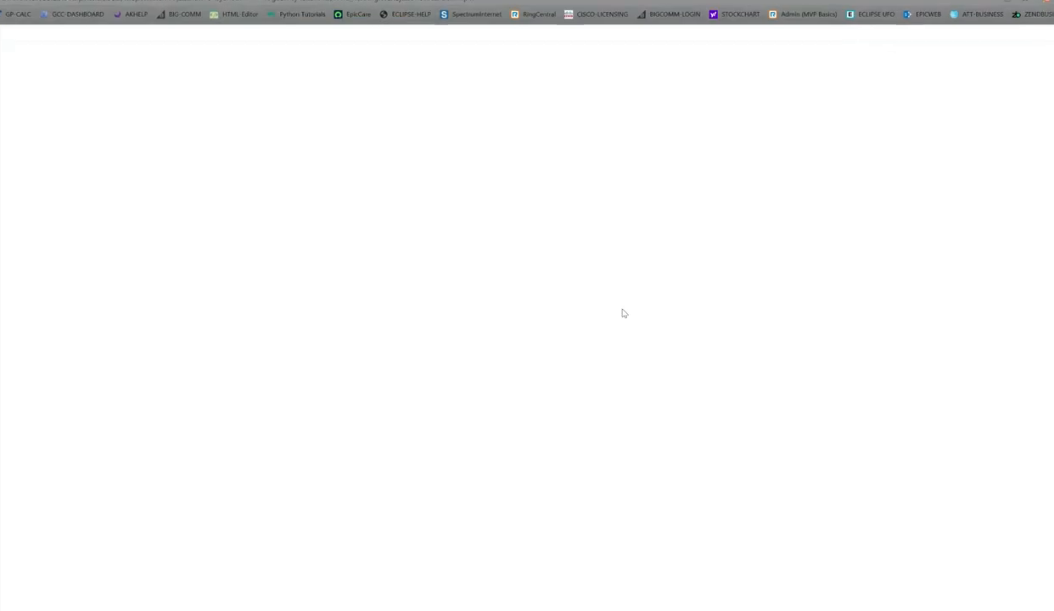
pyautogui.hotkey('alt', 'Tab')
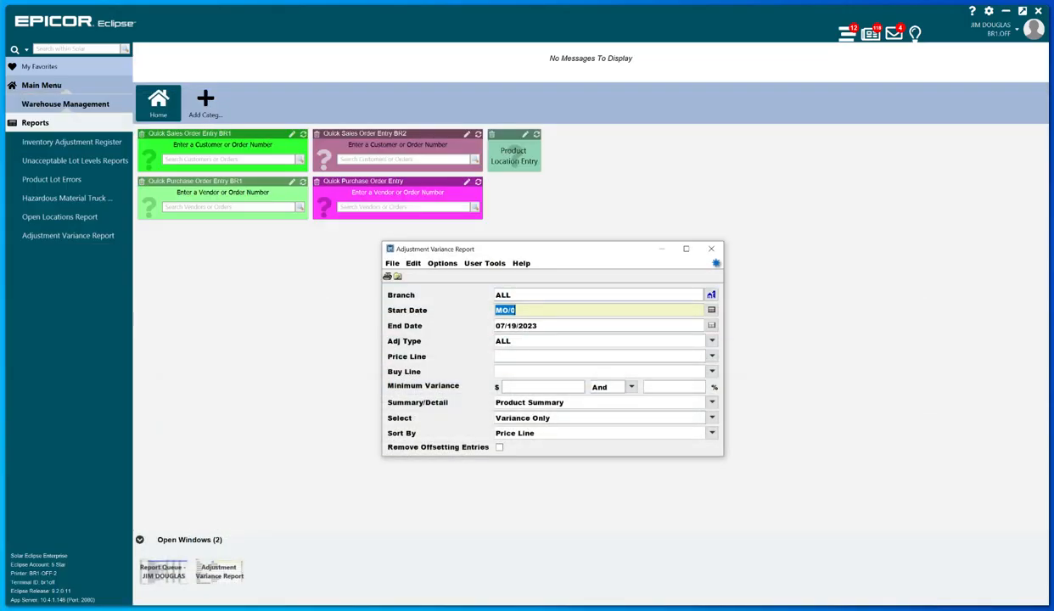
pyautogui.click(551, 309)
pyautogui.write('1/YR')
pyautogui.click(562, 326)
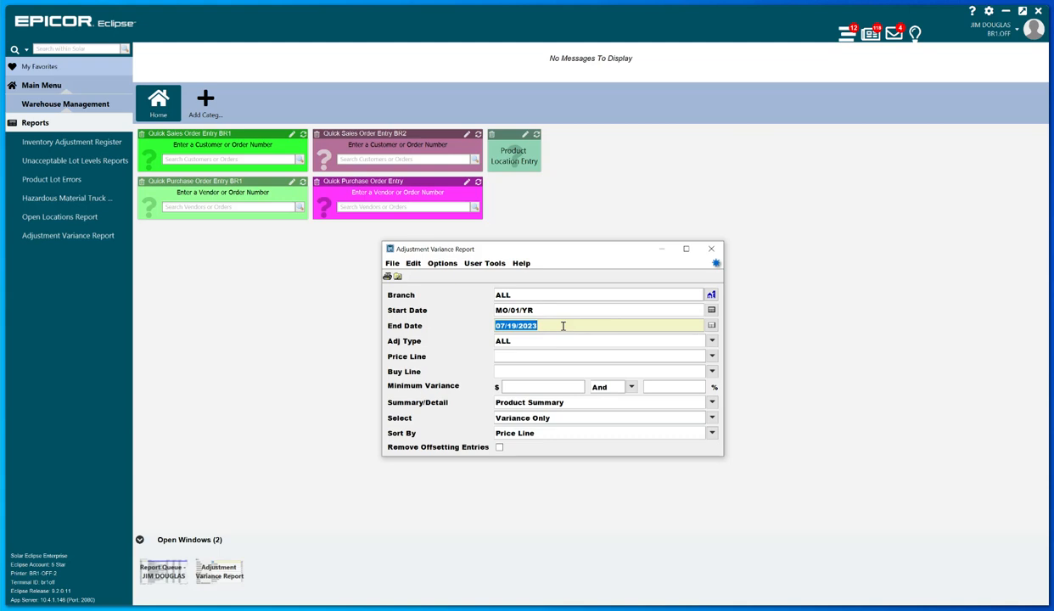
pyautogui.write('MO/DA/YR')
# Set the report's adjustment type to Location Adjustments and limit it to branch 2.
pyautogui.click(632, 342)
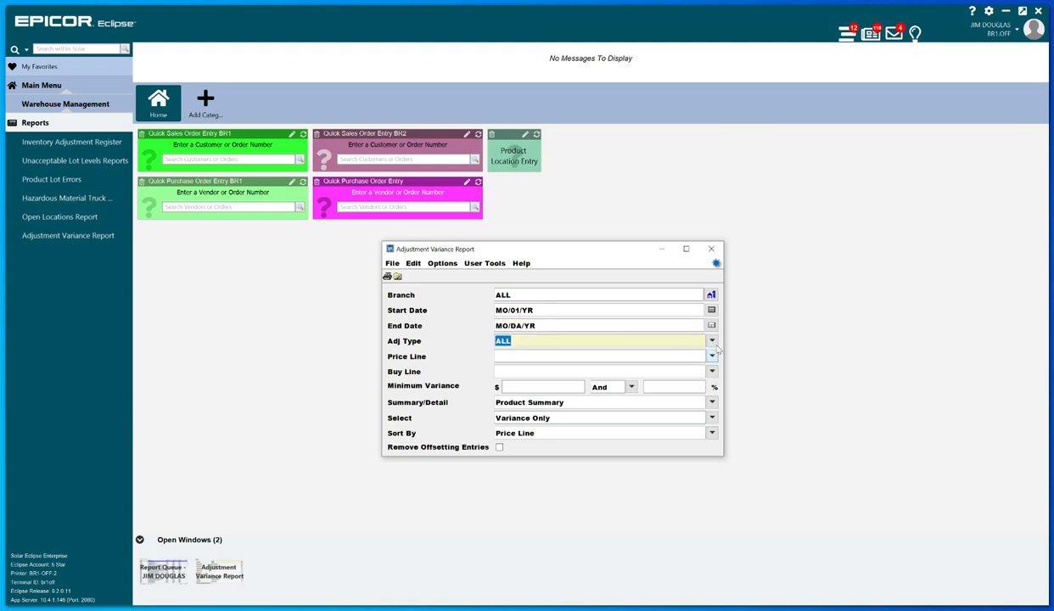
pyautogui.click(713, 341)
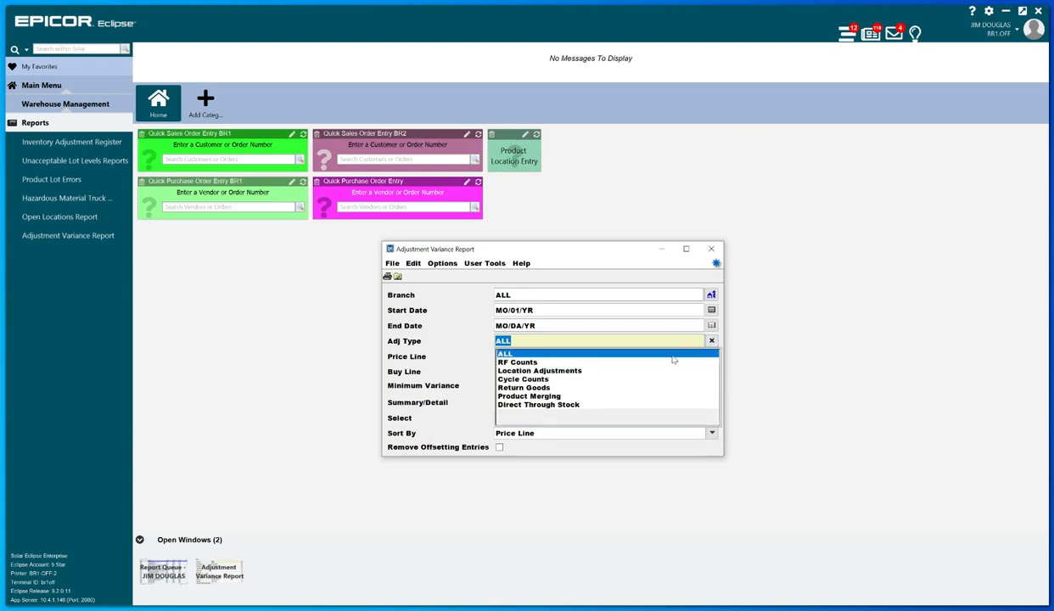
pyautogui.click(644, 372)
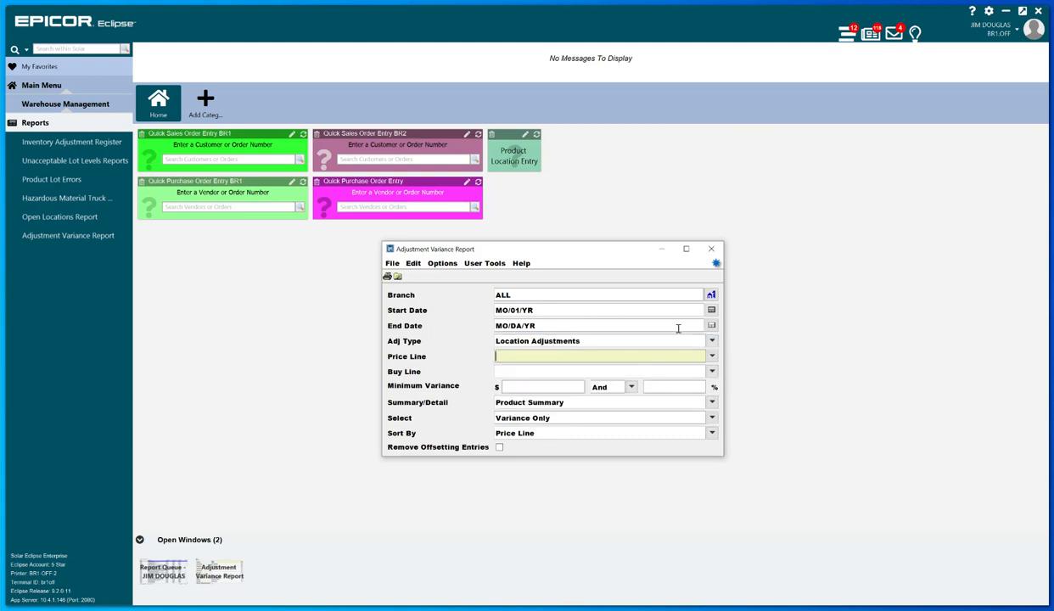
pyautogui.click(712, 295)
pyautogui.click(607, 322)
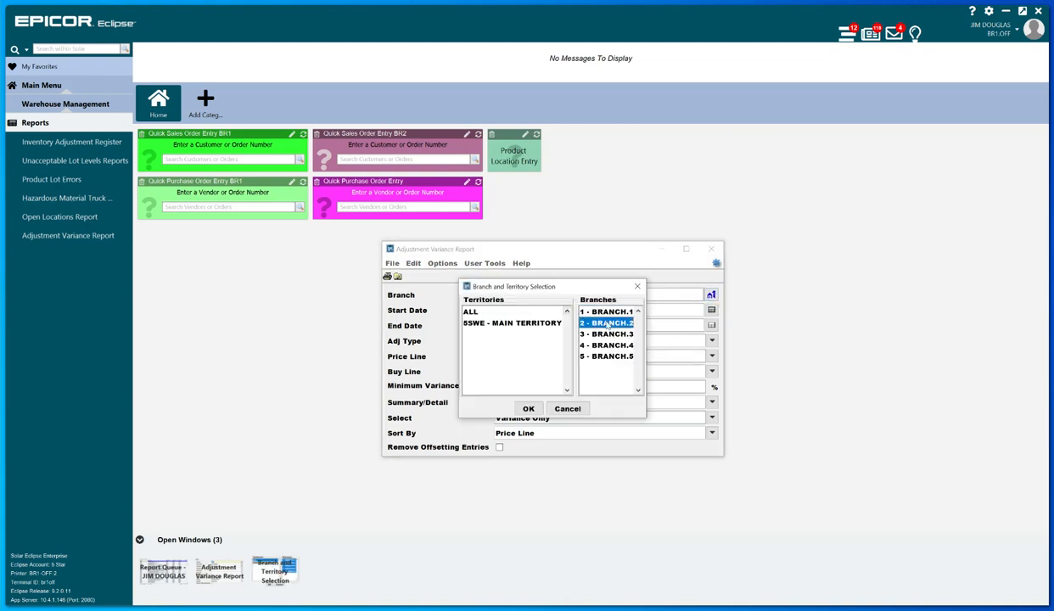
pyautogui.click(527, 409)
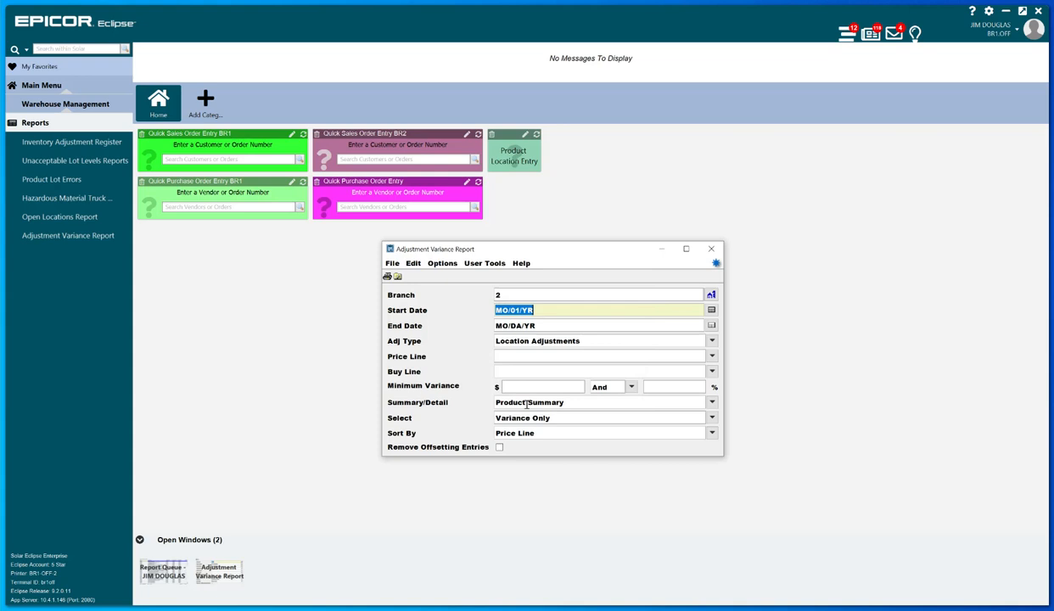
# Set the report's Summary/Detail level to Product Detail.
pyautogui.click(599, 326)
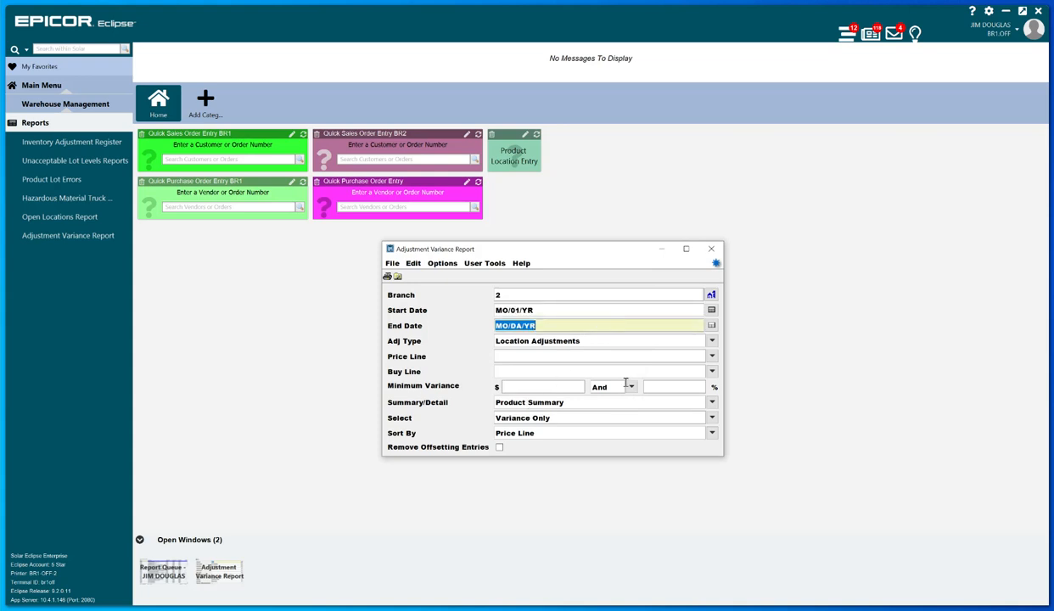
pyautogui.click(610, 337)
pyautogui.click(622, 358)
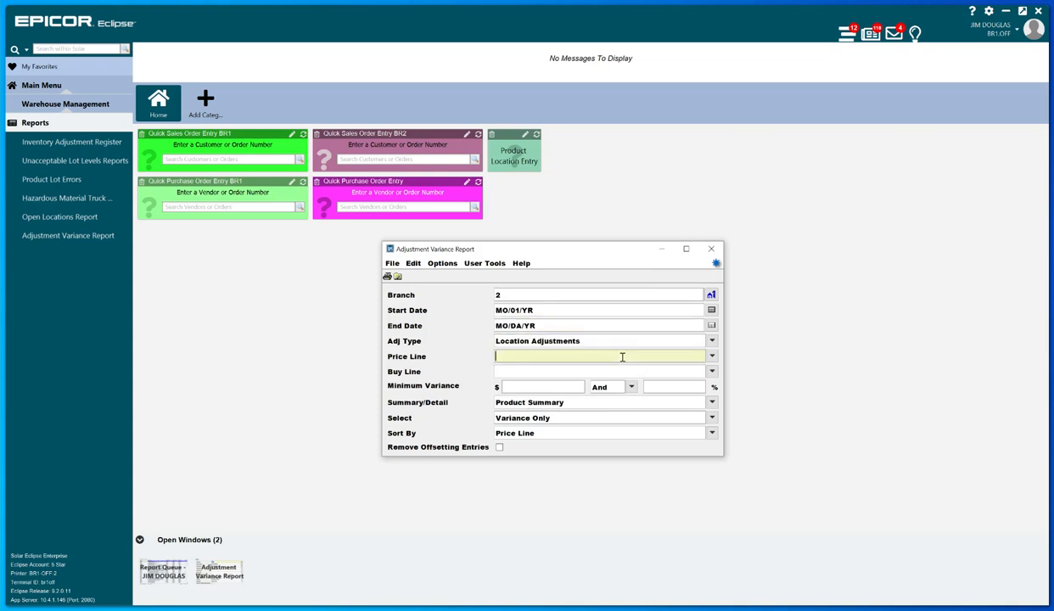
pyautogui.click(585, 402)
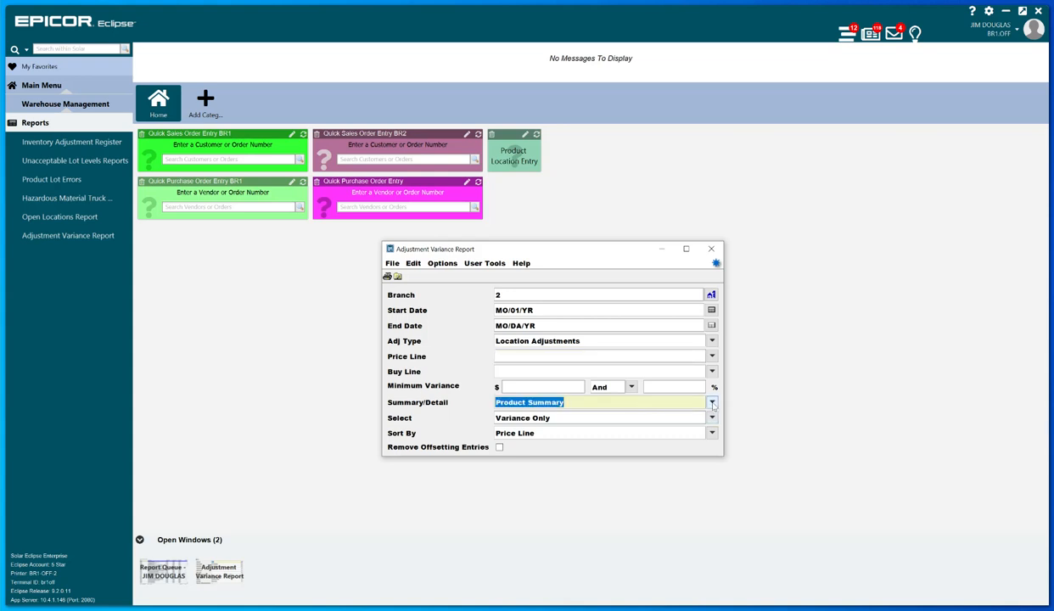
pyautogui.click(692, 400)
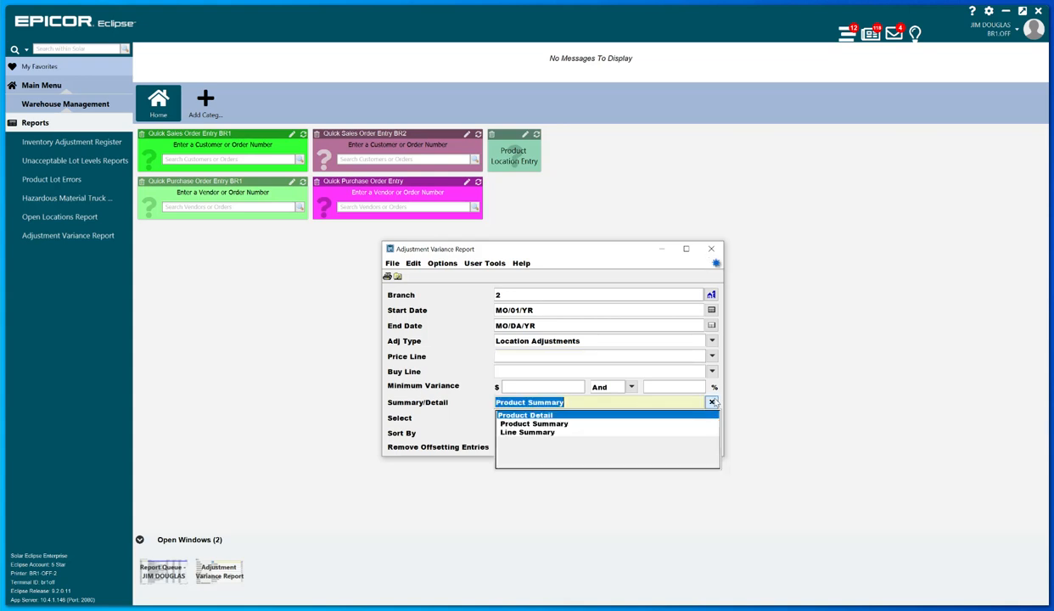
pyautogui.click(654, 418)
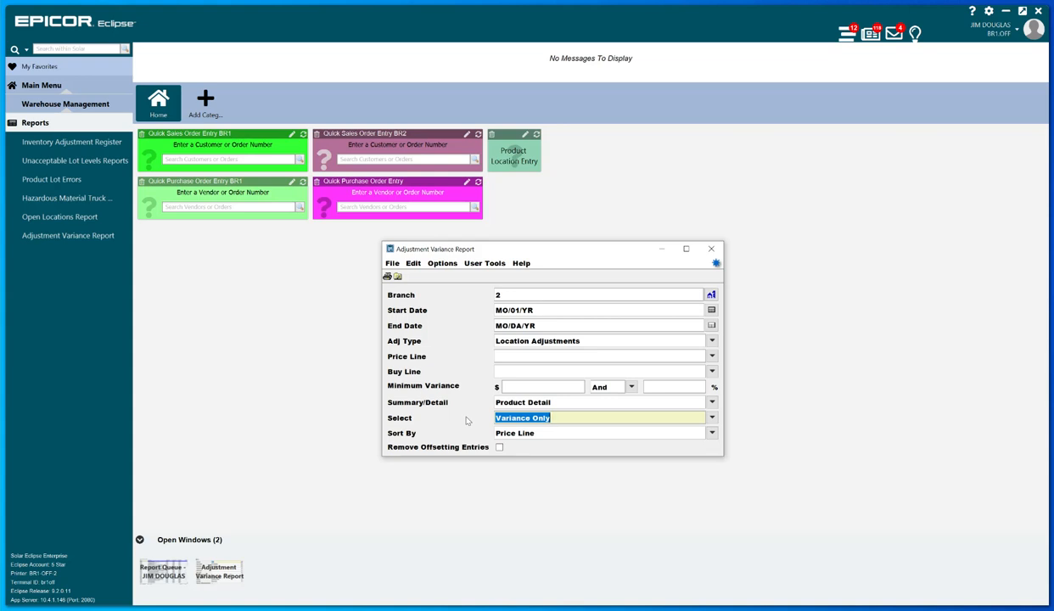
# Open the scheduling setup for the Adjustment Variance Report and set its start time to 9:00AM.
pyautogui.click(443, 263)
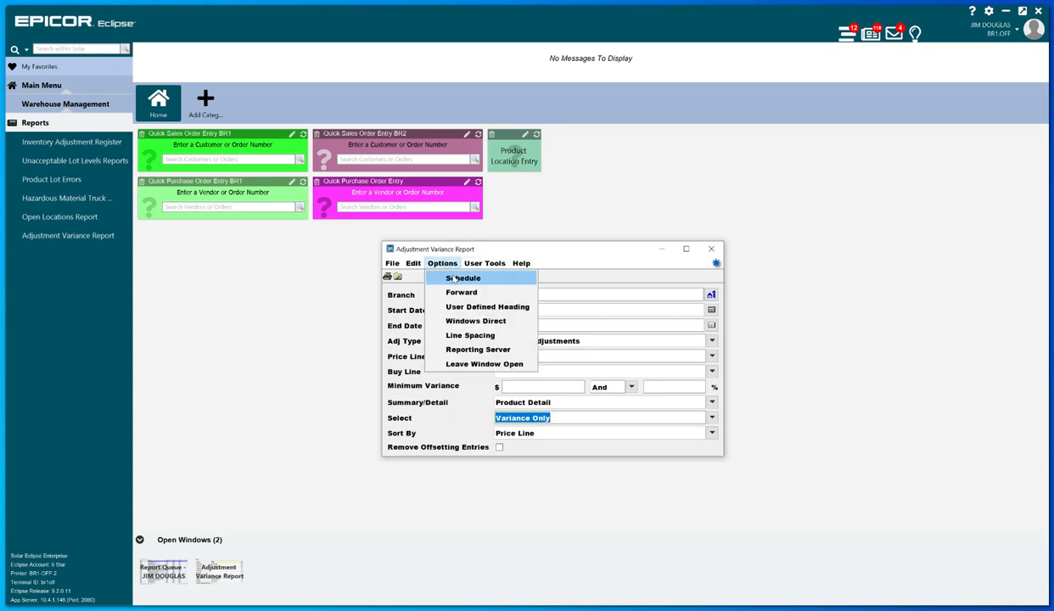
pyautogui.click(458, 277)
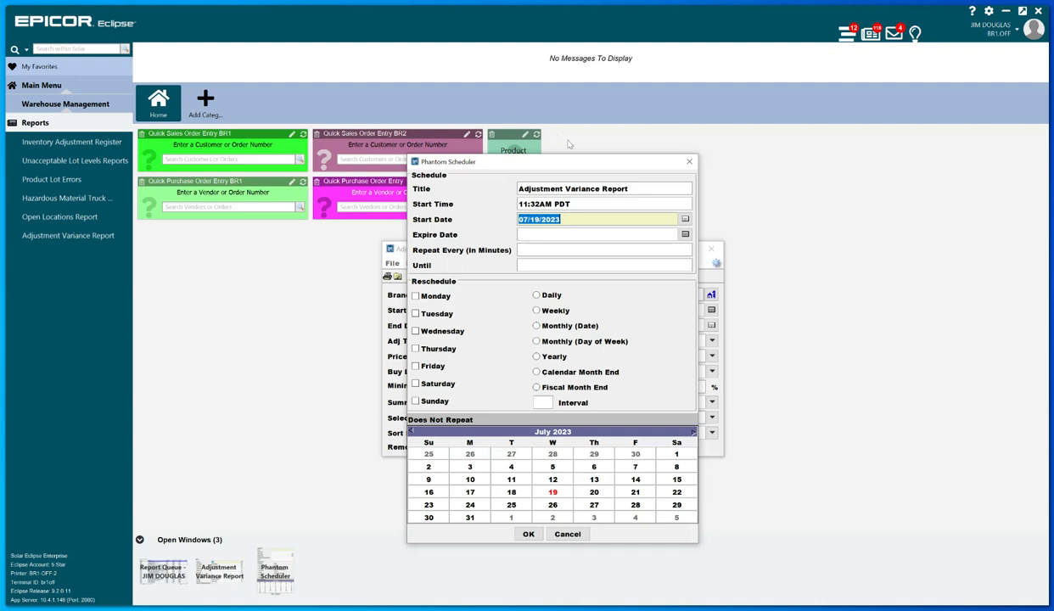
pyautogui.click(654, 190)
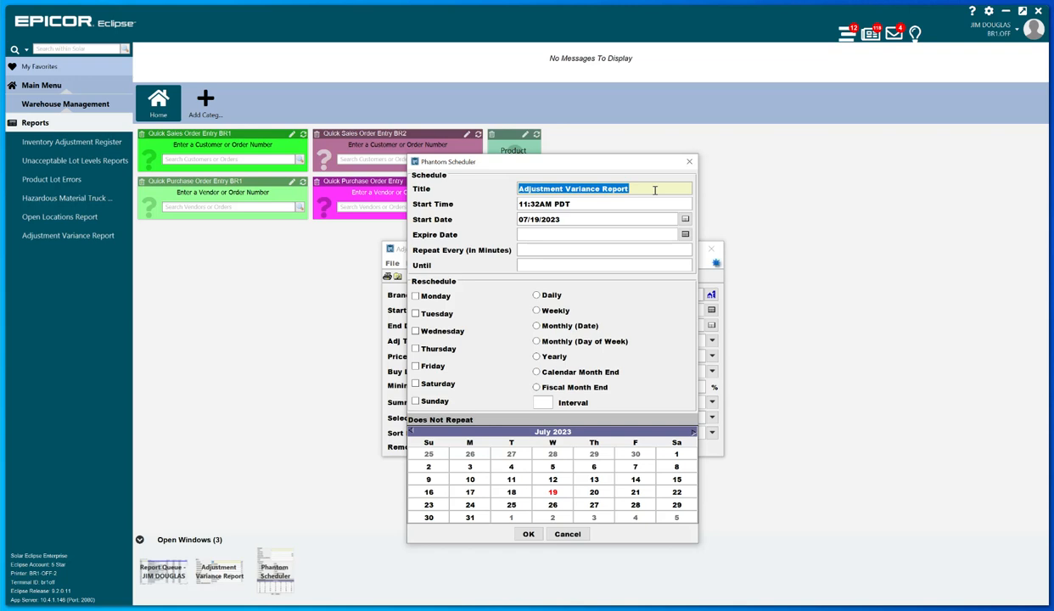
pyautogui.click(605, 204)
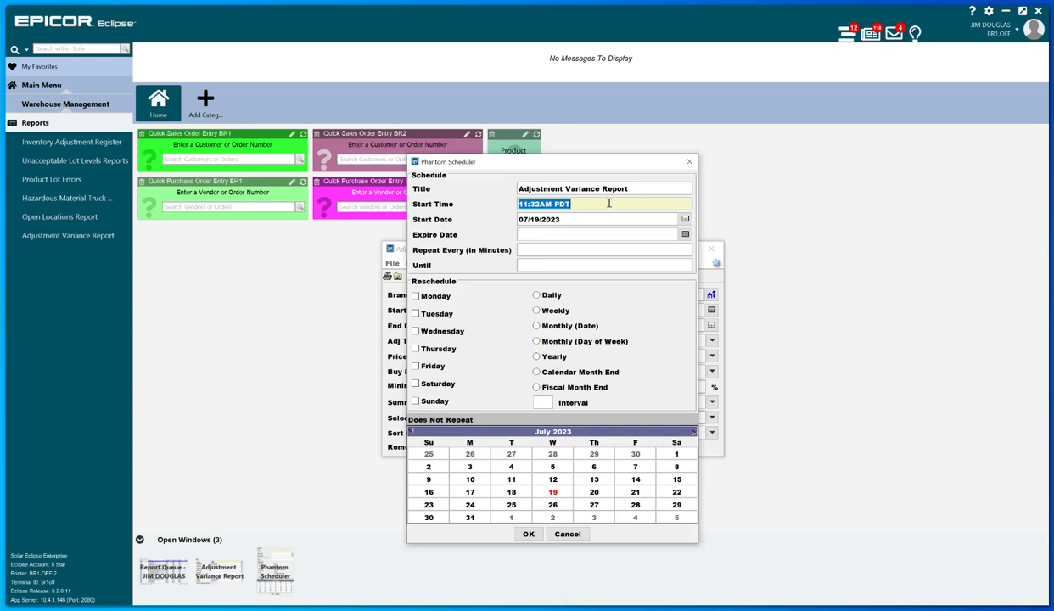
pyautogui.write('0900')
pyautogui.press('Tab')
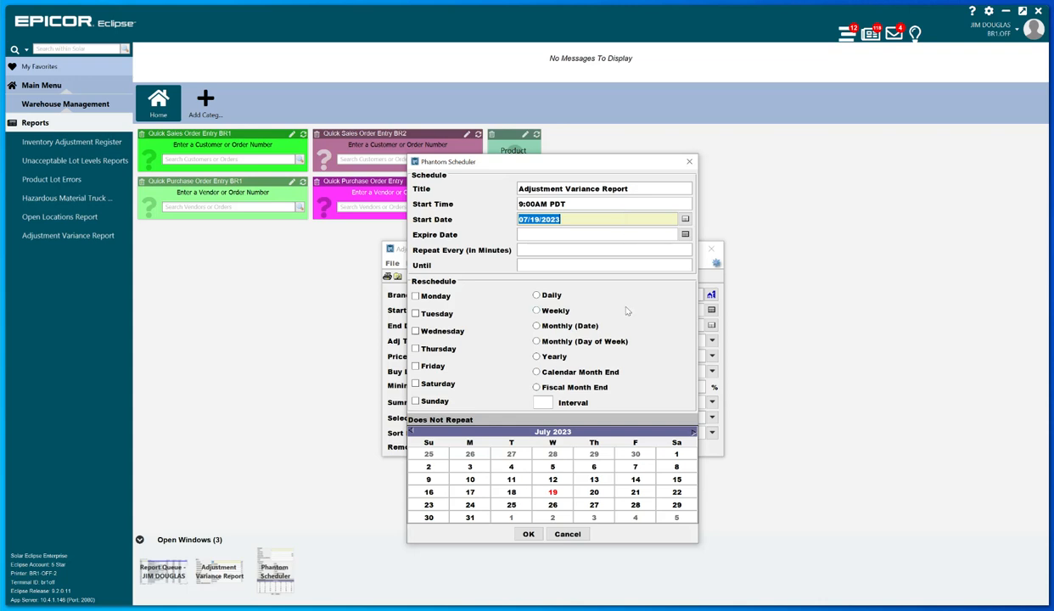
# Set the schedule's expire date to 12/31/2023, make it repeat every Friday, and accept the schedule.
pyautogui.click(636, 235)
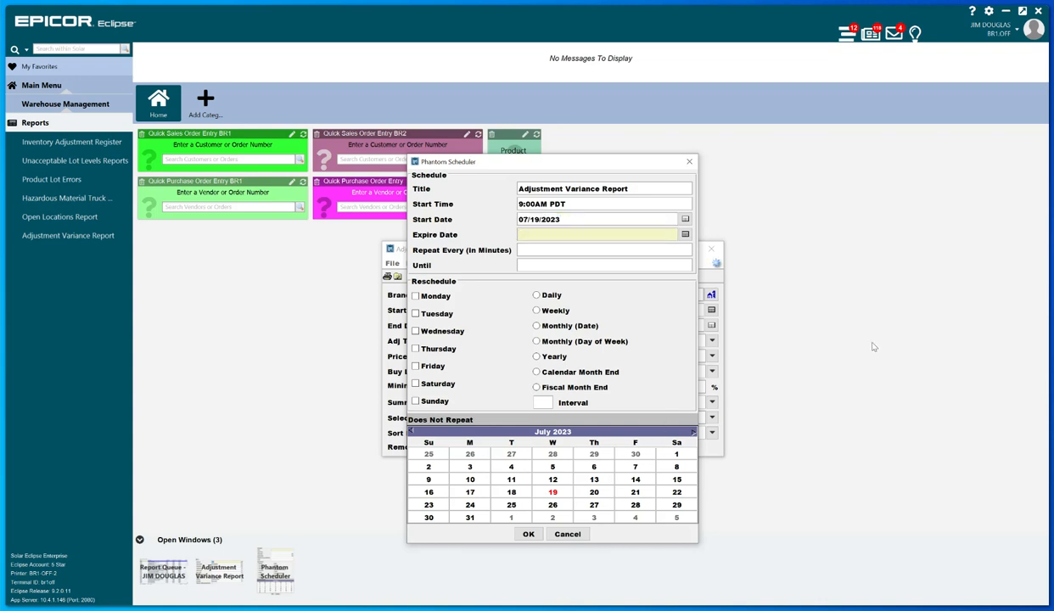
pyautogui.write('12/31/2023')
pyautogui.click(636, 292)
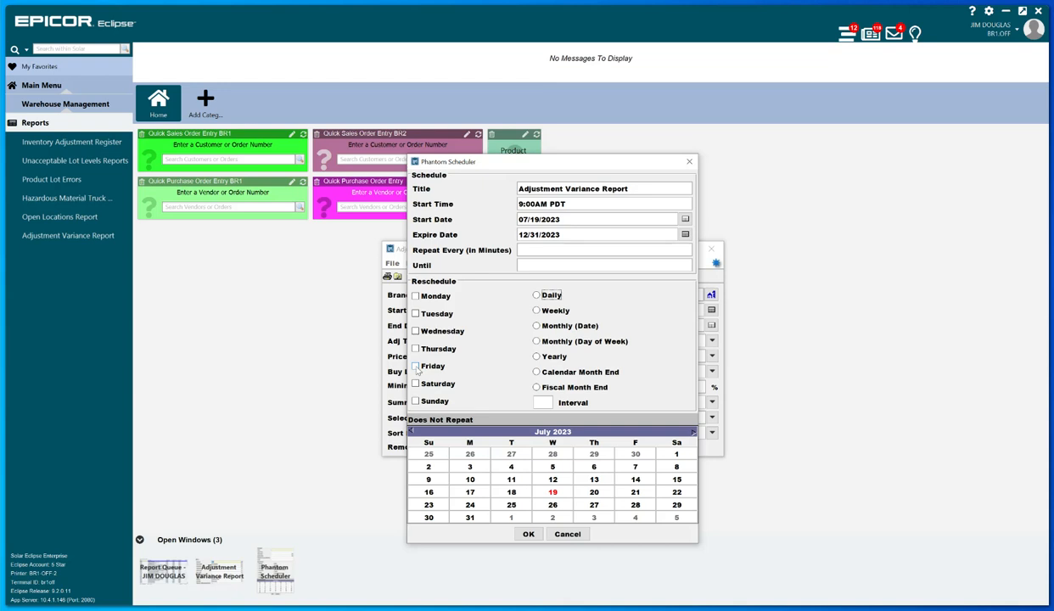
pyautogui.click(434, 367)
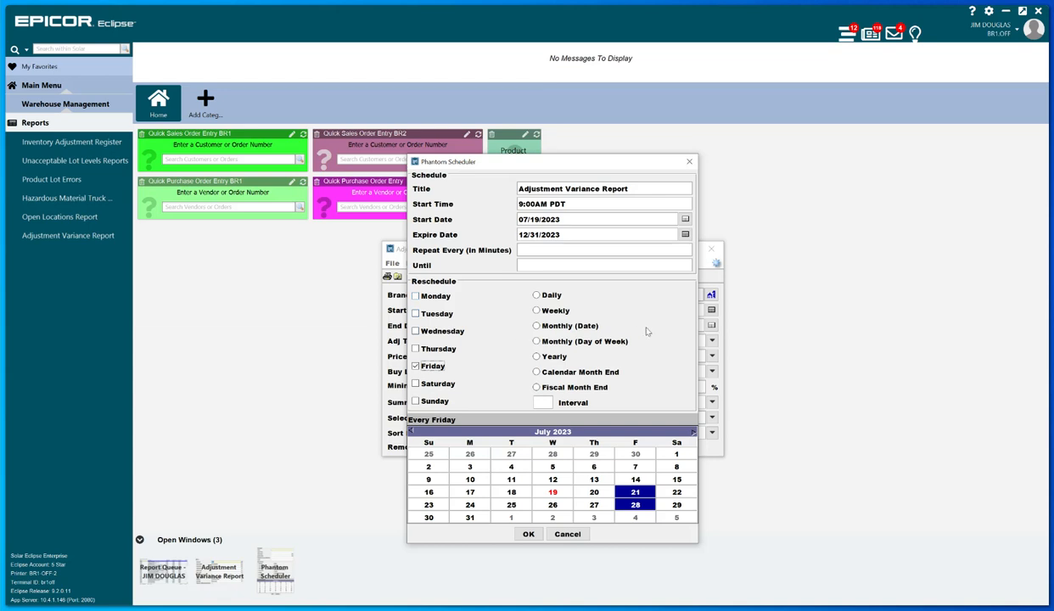
pyautogui.click(529, 535)
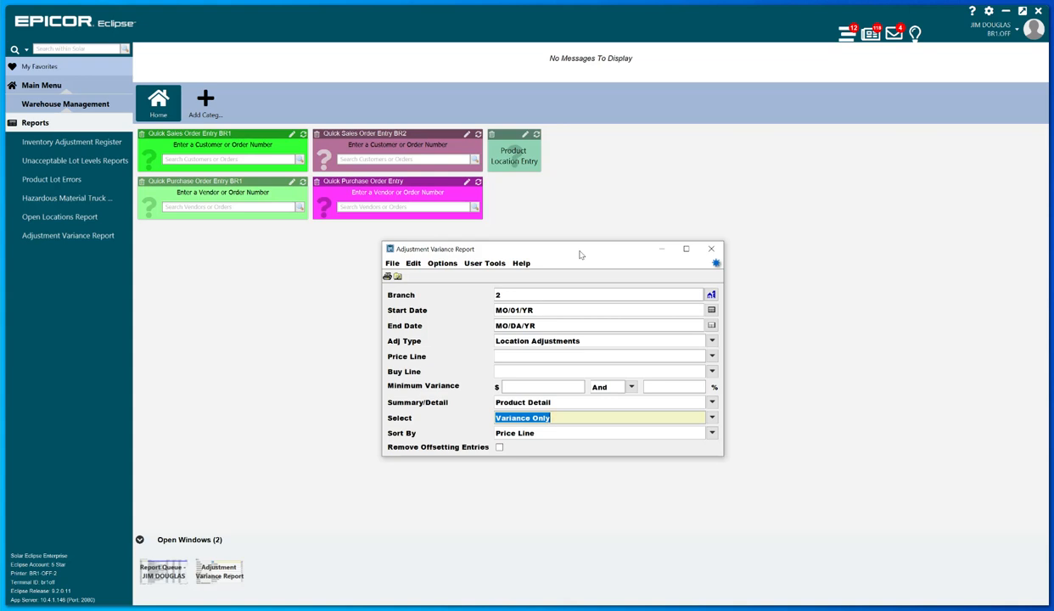
# Send the Adjustment Variance Report to the hold queue, close the open Report Queue window and return to the main menu.
pyautogui.click(392, 264)
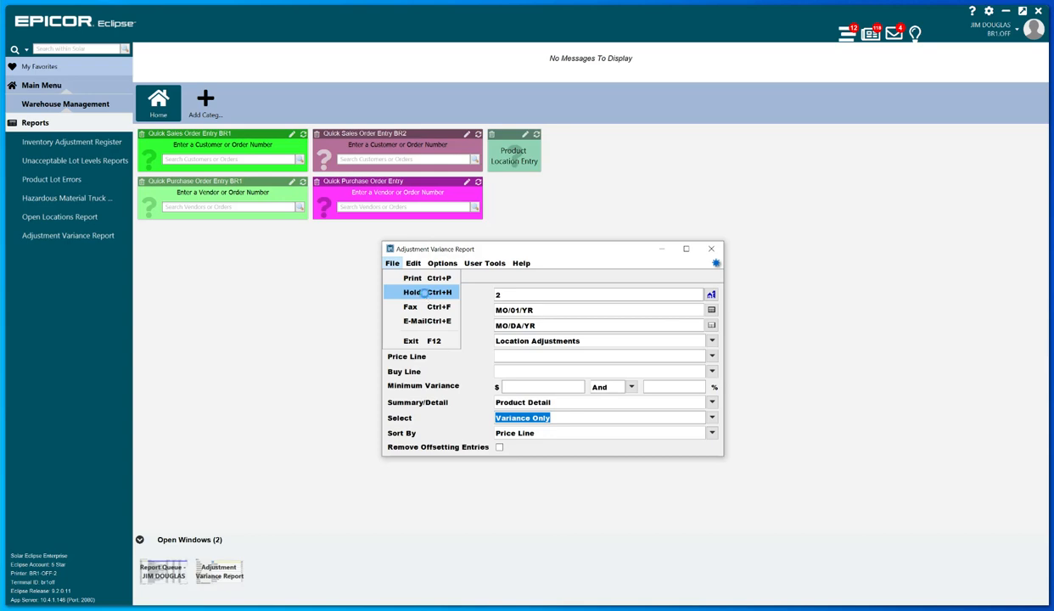
pyautogui.click(427, 293)
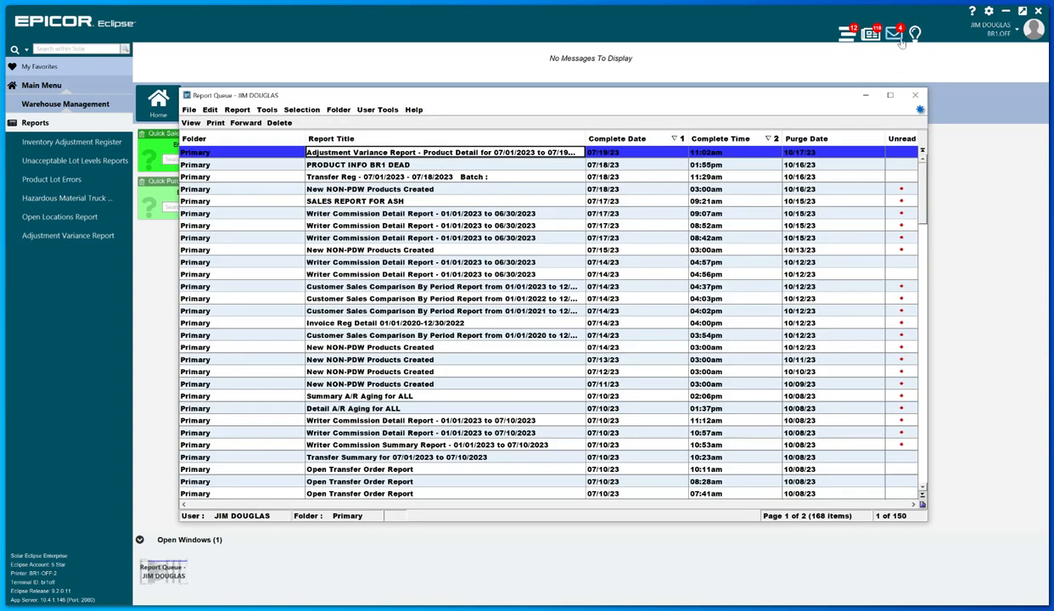
pyautogui.click(915, 95)
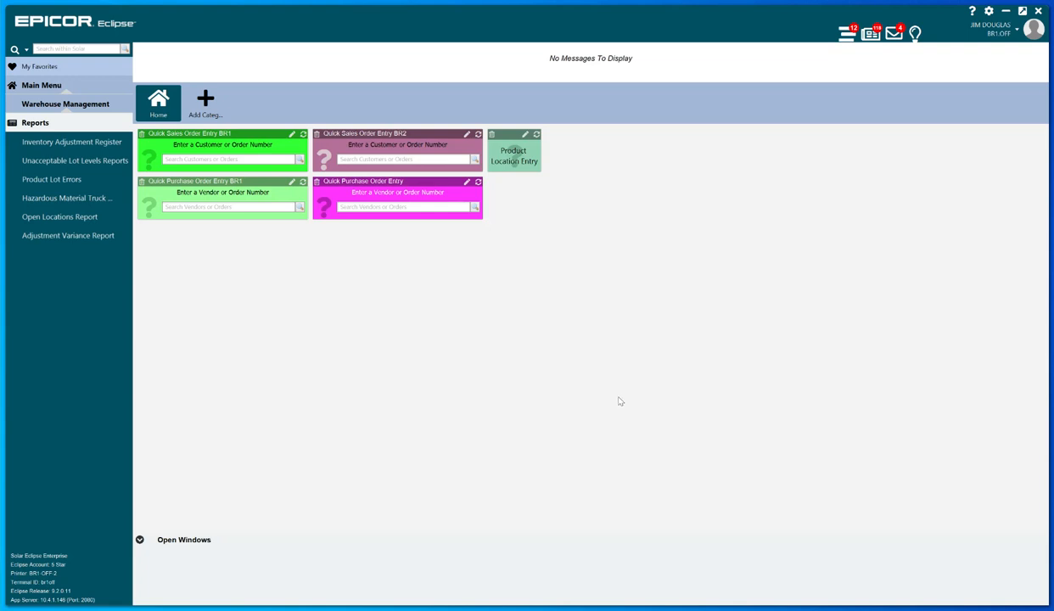
pyautogui.click(55, 84)
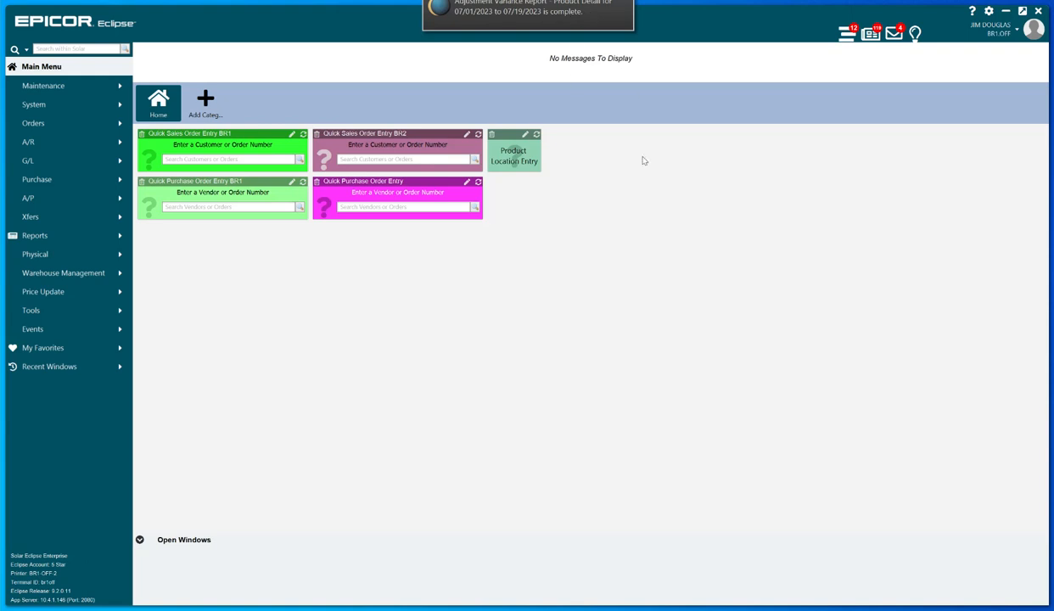
# View the newest Adjustment Variance Report from the report queue, examine its location adjustments by price line, and close the report and queue.
pyautogui.click(870, 34)
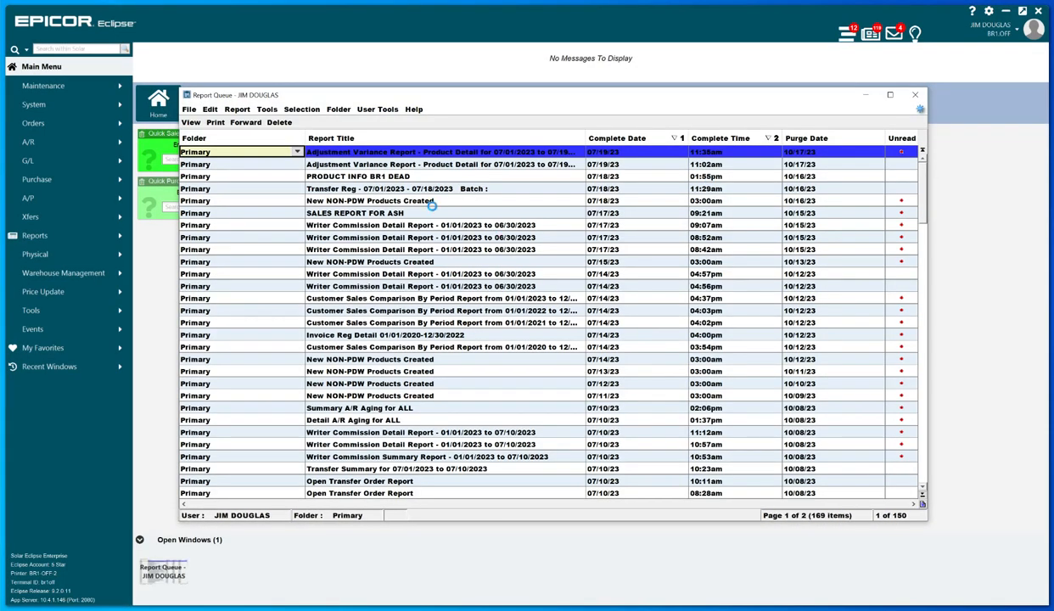
pyautogui.doubleClick(441, 152)
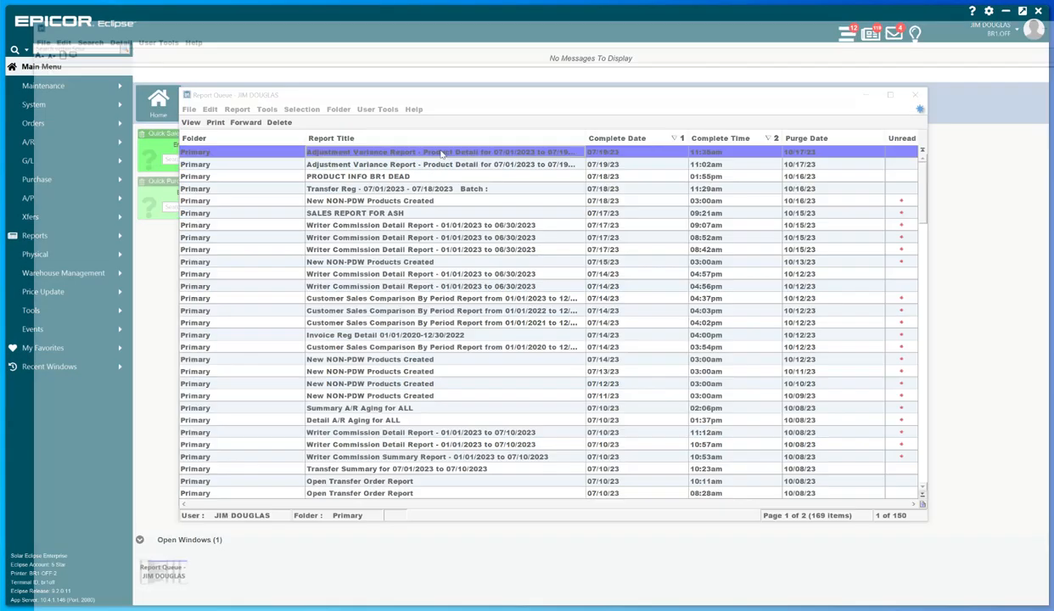
pyautogui.moveTo(690, 15); pyautogui.dragTo(732, 26)
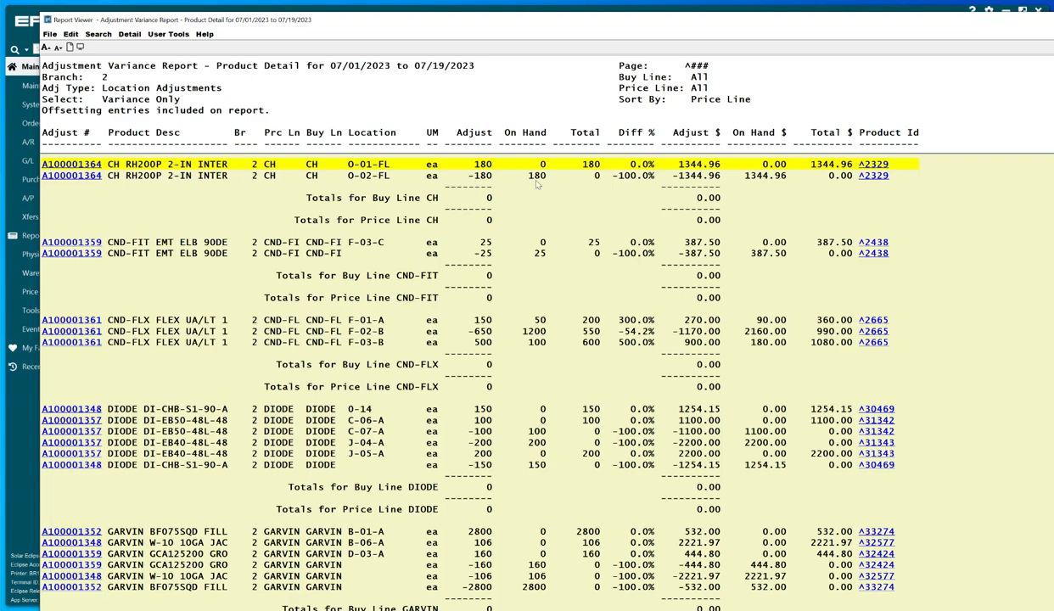
pyautogui.scroll(-15, 638, 409)
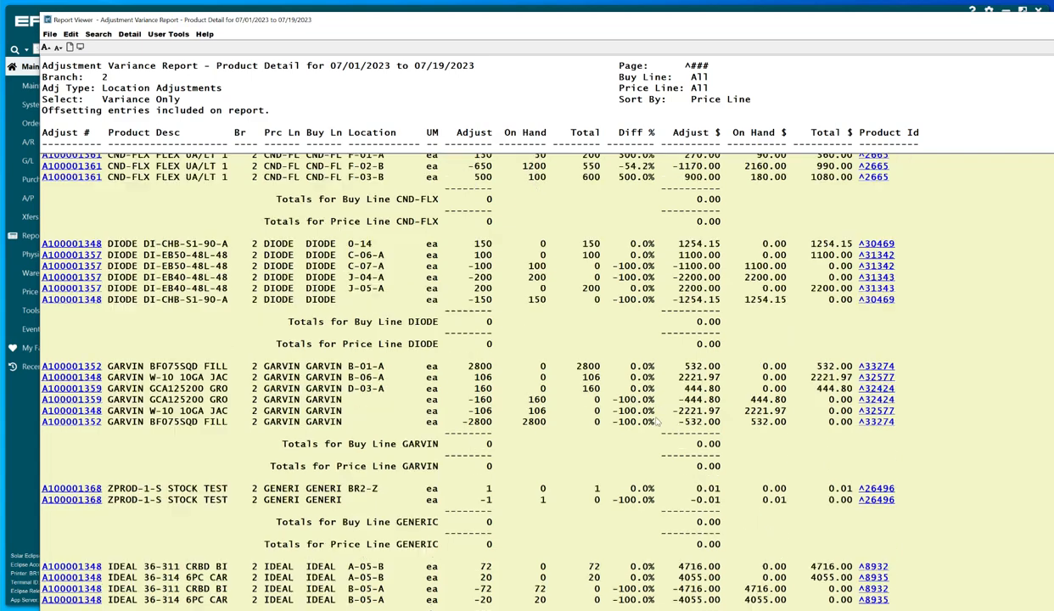
pyautogui.scroll(-4, 656, 422)
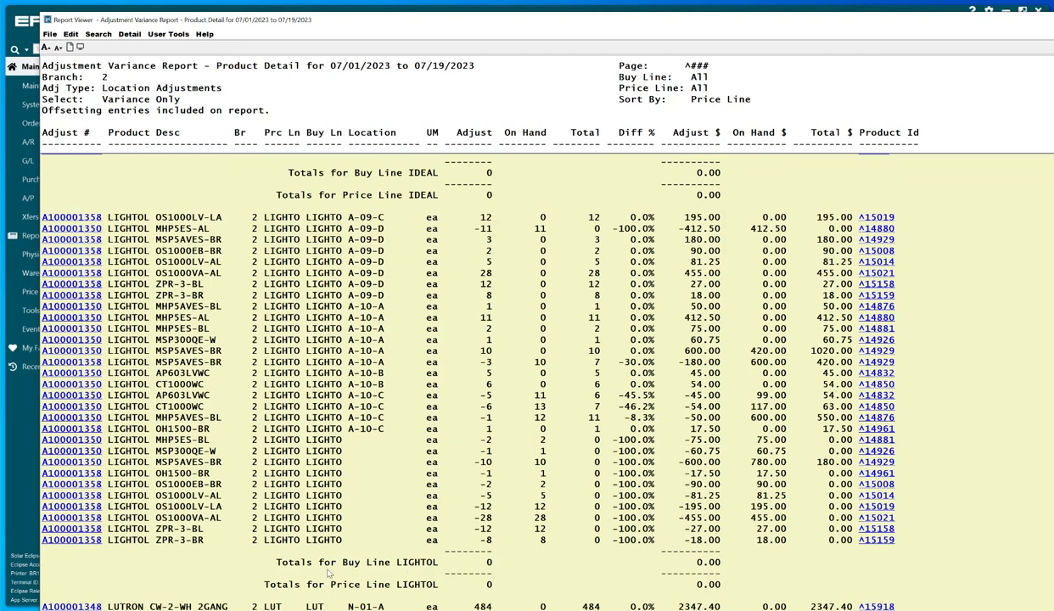
pyautogui.scroll(20, 675, 543)
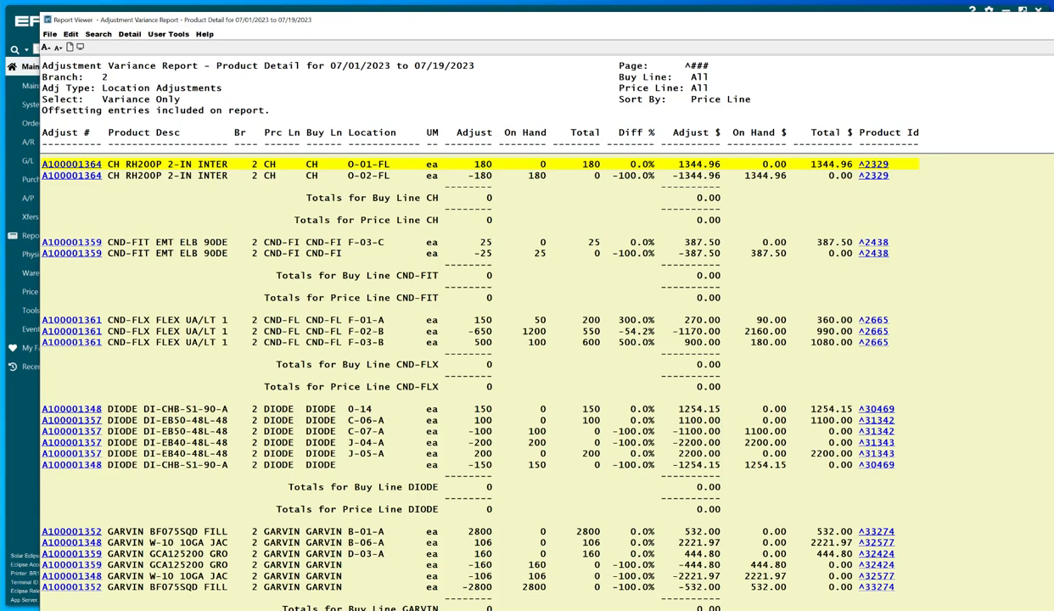
pyautogui.press('Escape')
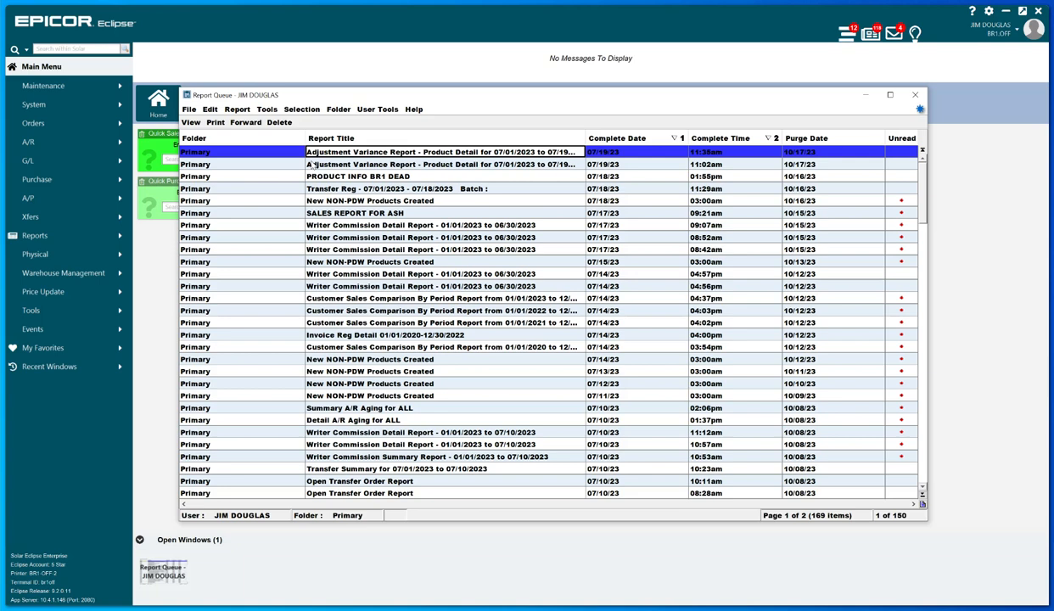
pyautogui.click(917, 96)
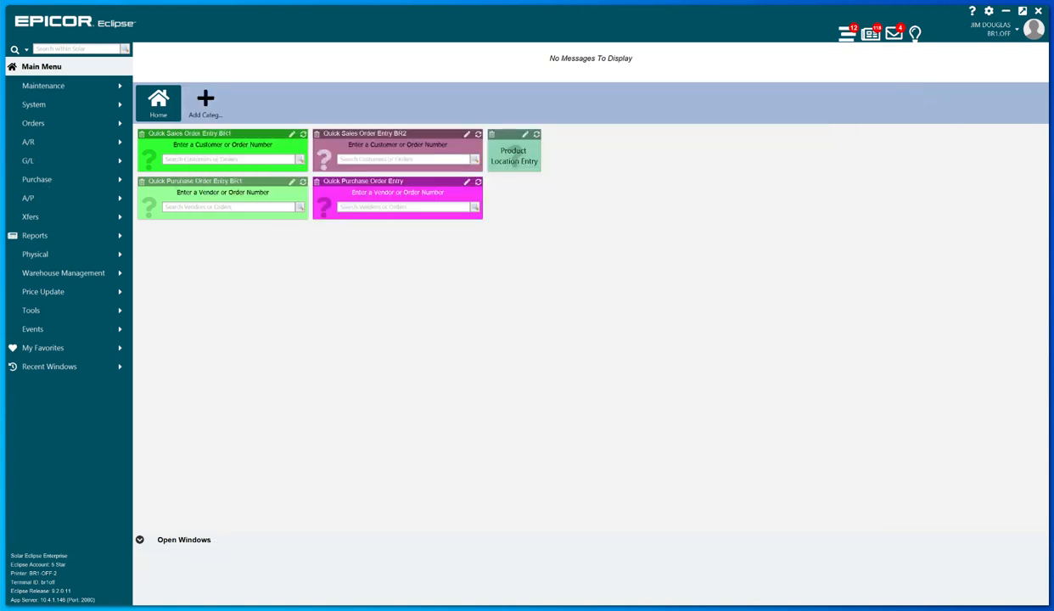
# Open the system's Phantom Status window and from it bring up Phantom Job Schedule Maintenance.
pyautogui.click(51, 106)
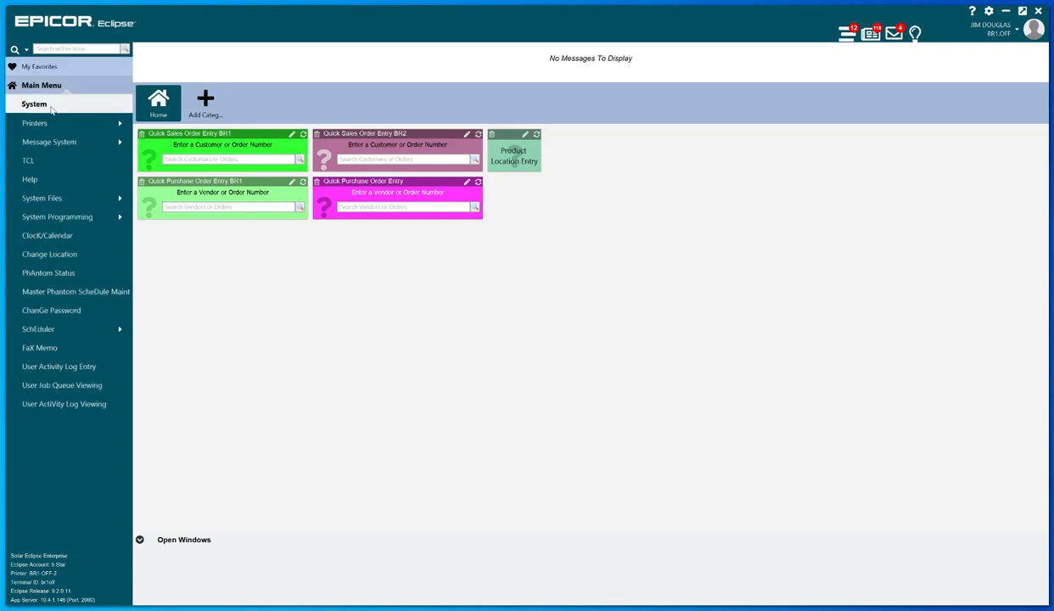
pyautogui.click(68, 276)
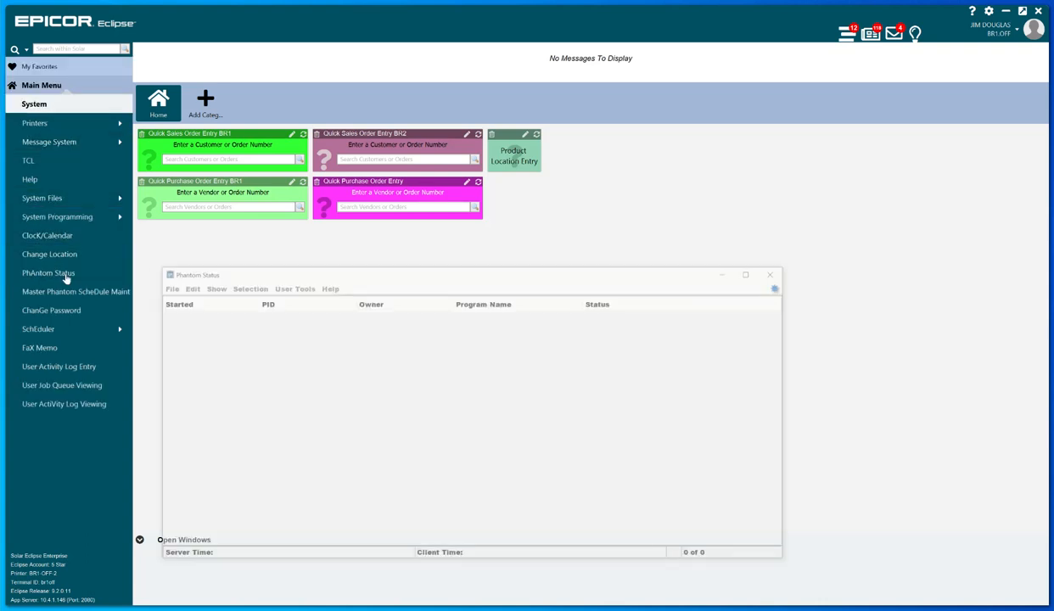
pyautogui.moveTo(411, 273); pyautogui.dragTo(506, 203)
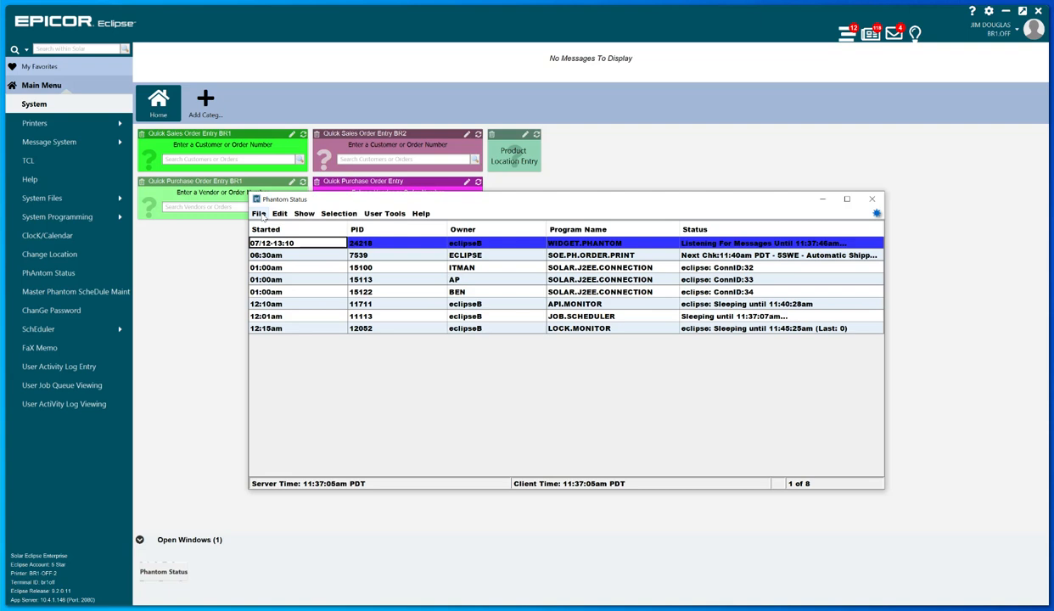
pyautogui.click(258, 214)
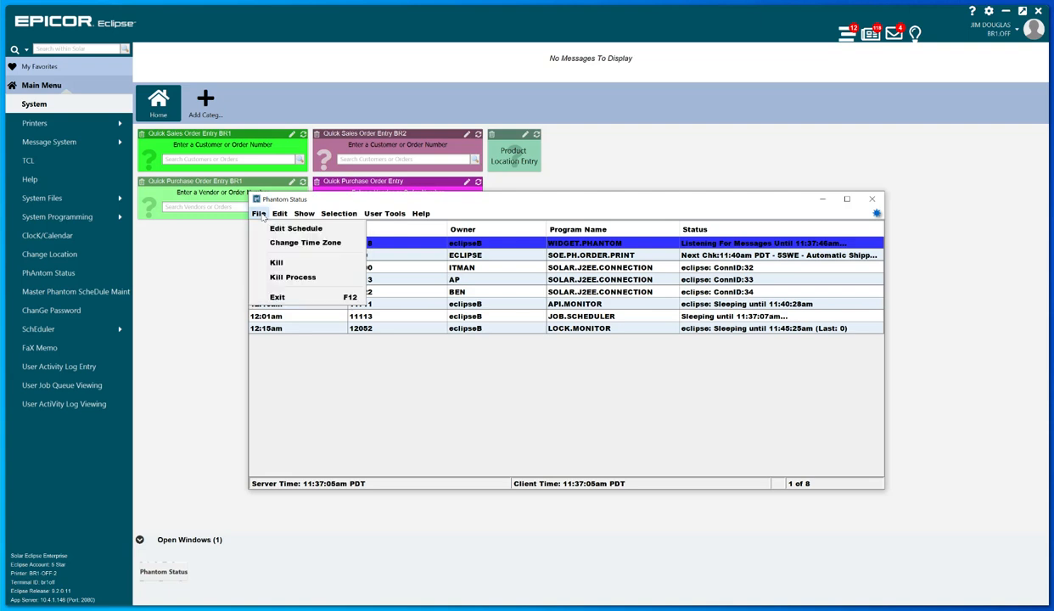
pyautogui.click(295, 228)
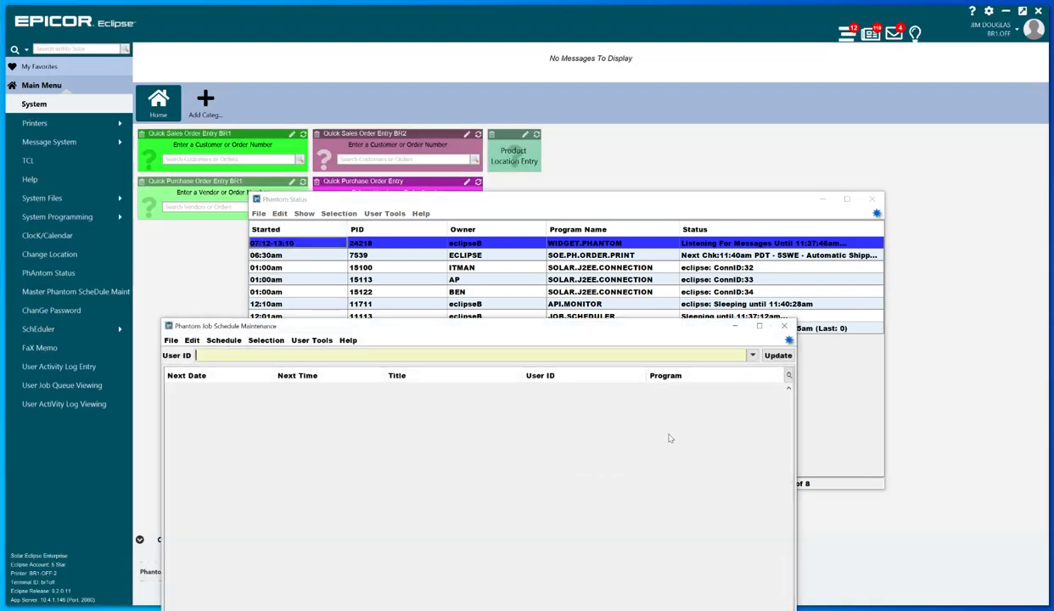
pyautogui.moveTo(606, 322); pyautogui.dragTo(679, 204)
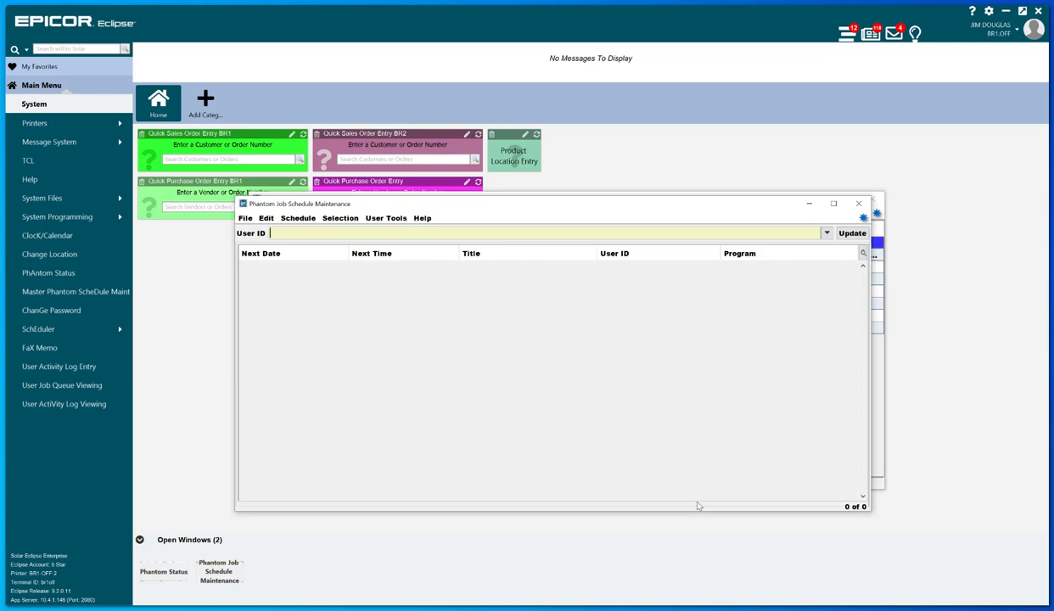
# List the scheduled phantom jobs for user ID ITMAN.
pyautogui.write('ITMAN')
pyautogui.click(851, 233)
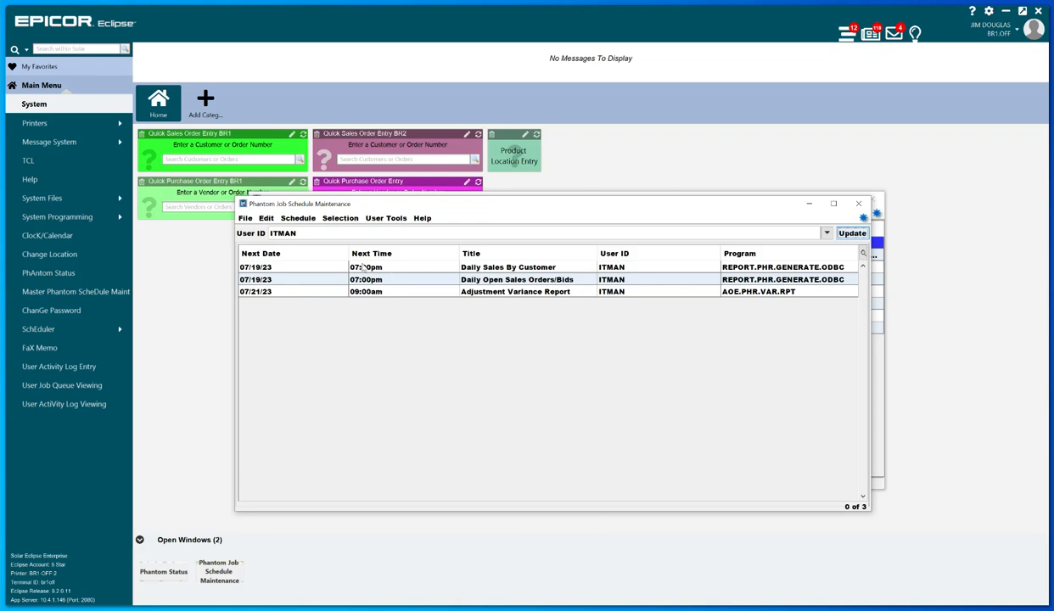
# Select the scheduled Adjustment Variance Report job and review which schedule actions are available for it, without choosing one.
pyautogui.click(299, 219)
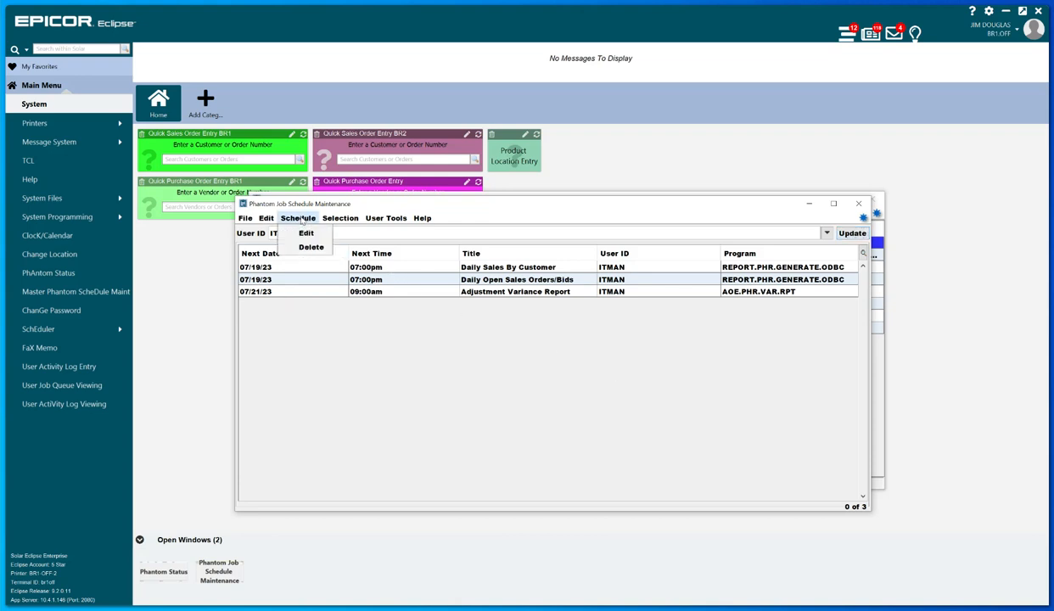
pyautogui.click(603, 388)
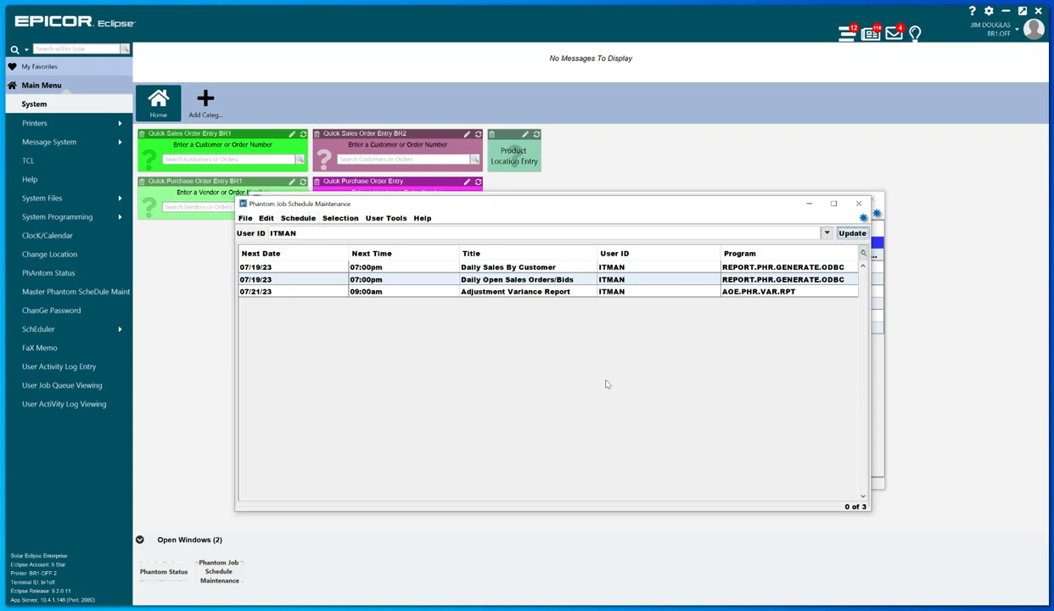
pyautogui.click(296, 291)
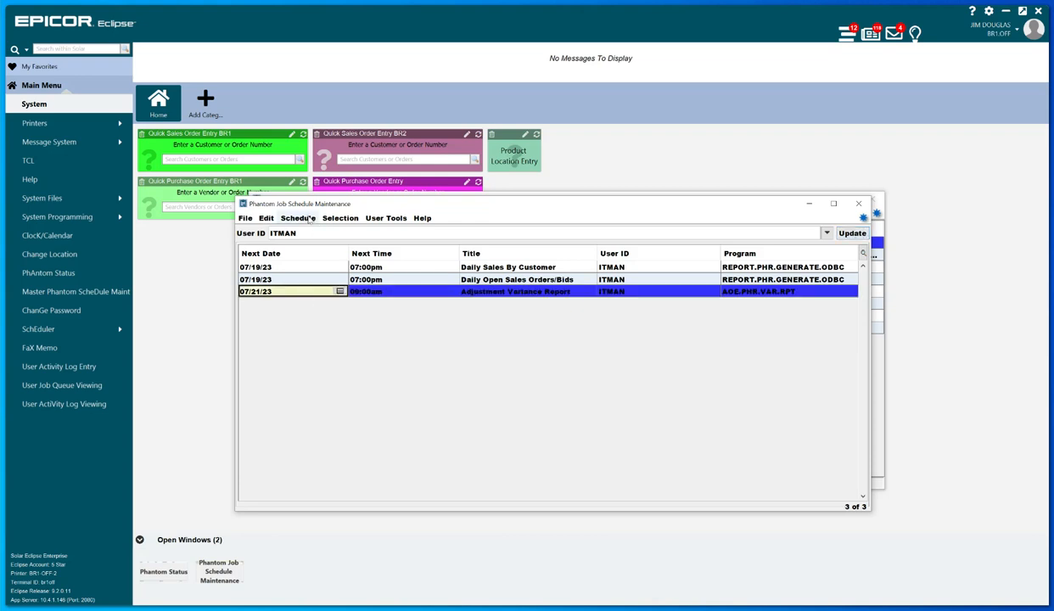
pyautogui.click(309, 219)
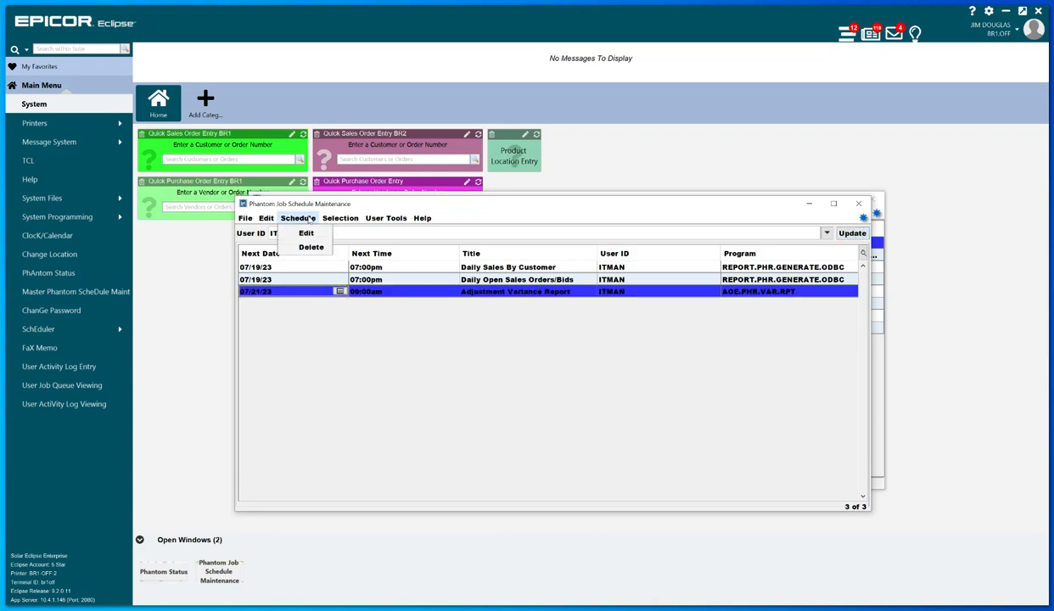
pyautogui.click(549, 386)
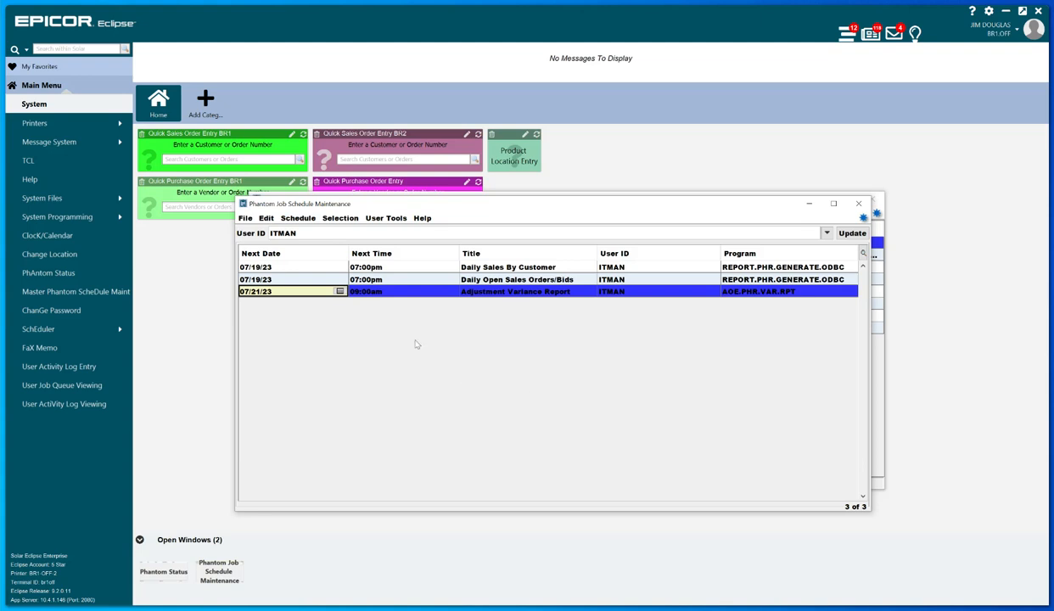